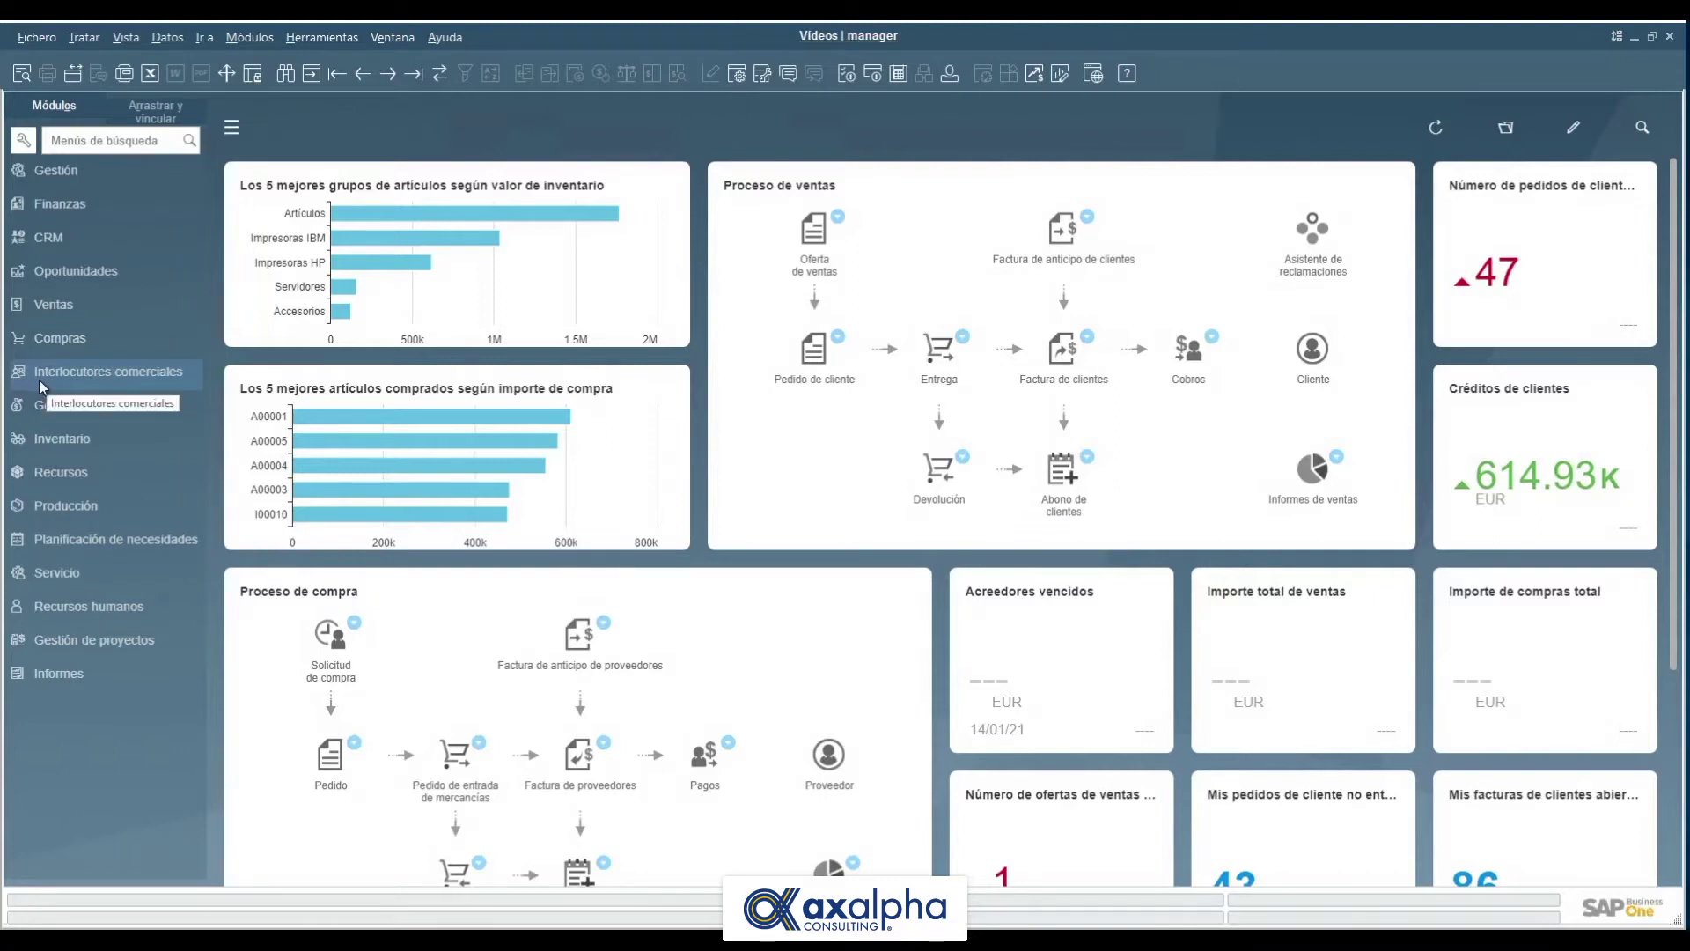
# Expand the Interlocutores comerciales module in the Modules sidebar
pyautogui.click(135, 373)
# Open business partner master data and load the first customer found with a * search
pyautogui.click(88, 400)
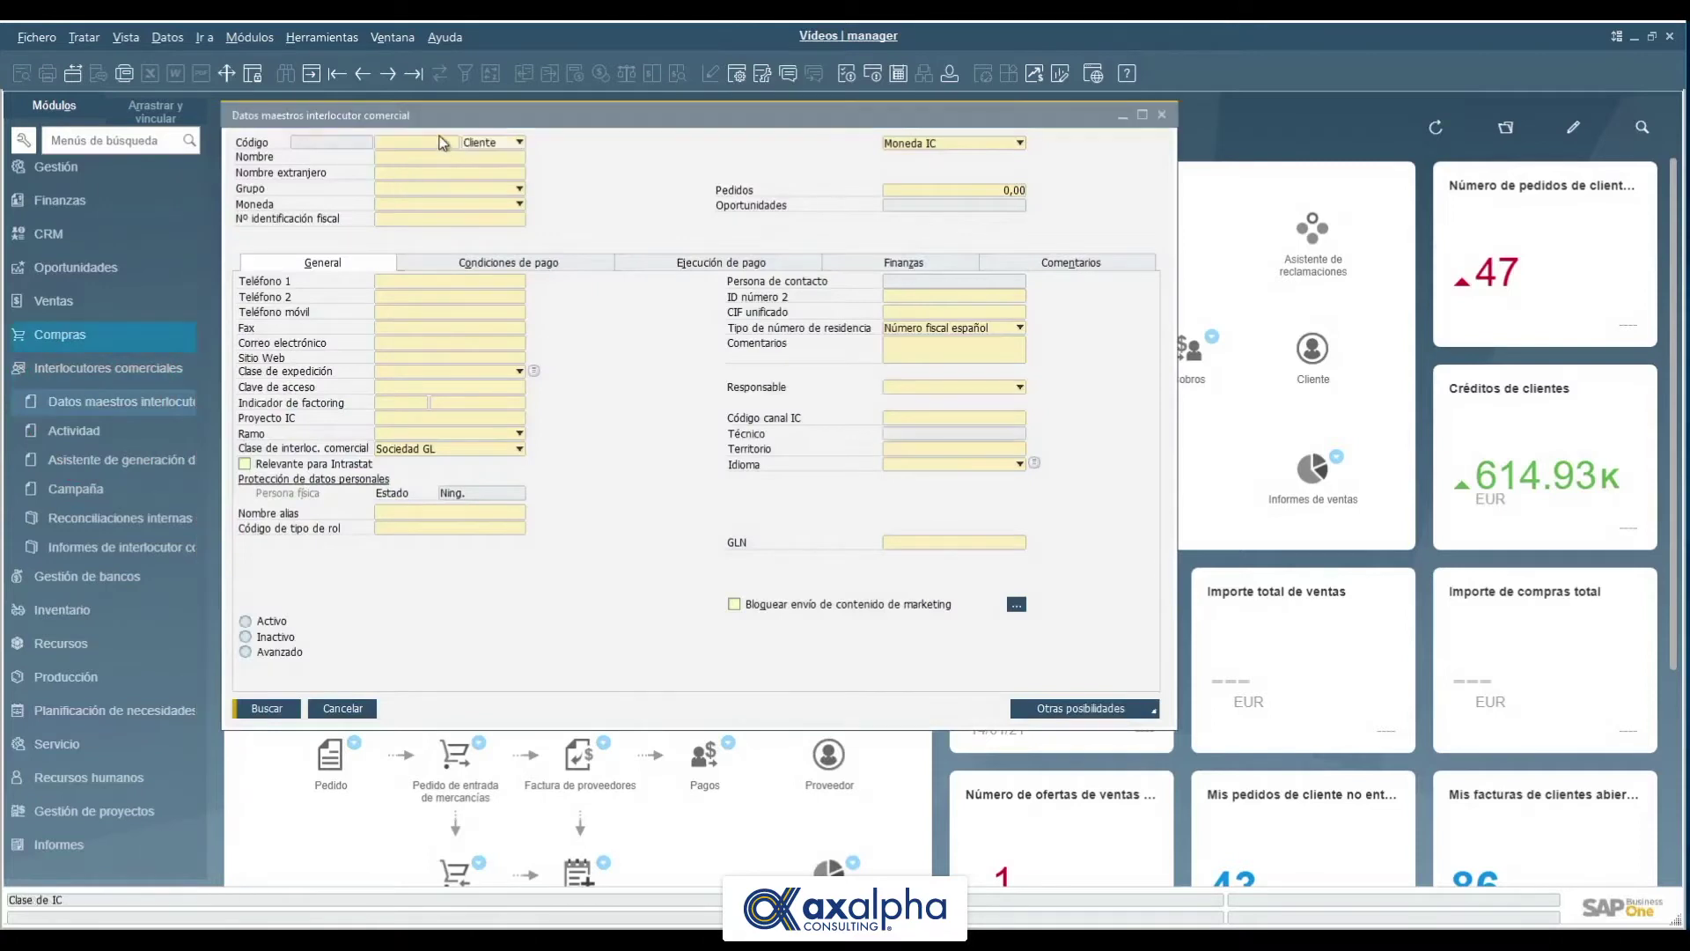
pyautogui.write('*')
pyautogui.press('Tab')
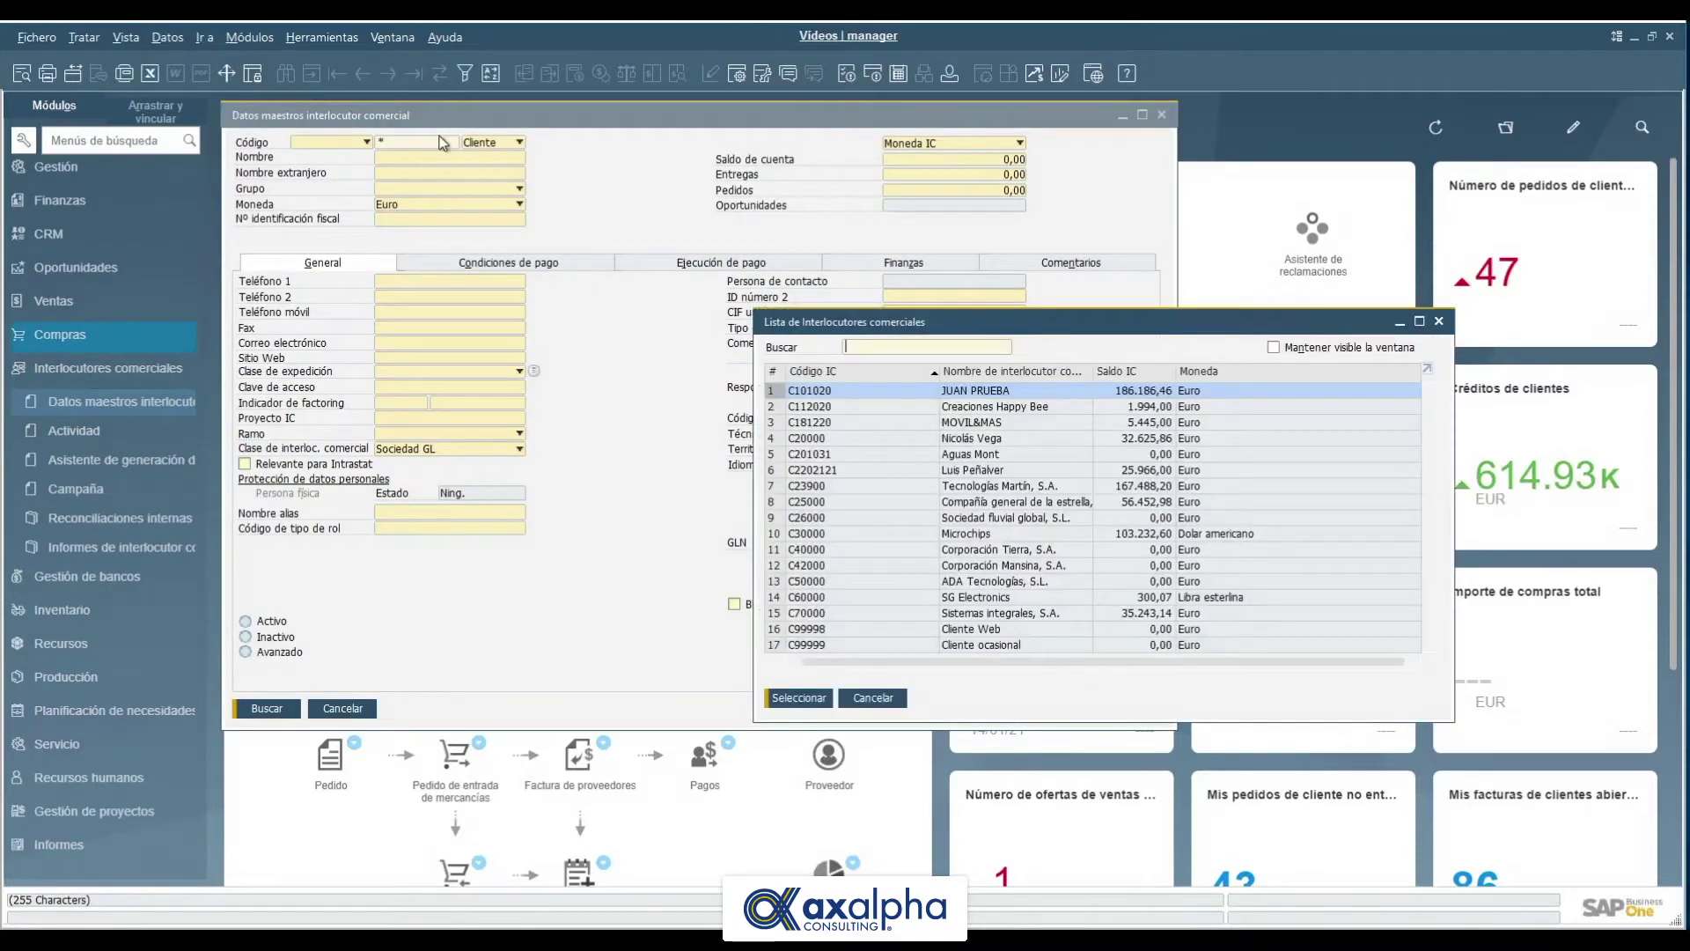
pyautogui.press('Return')
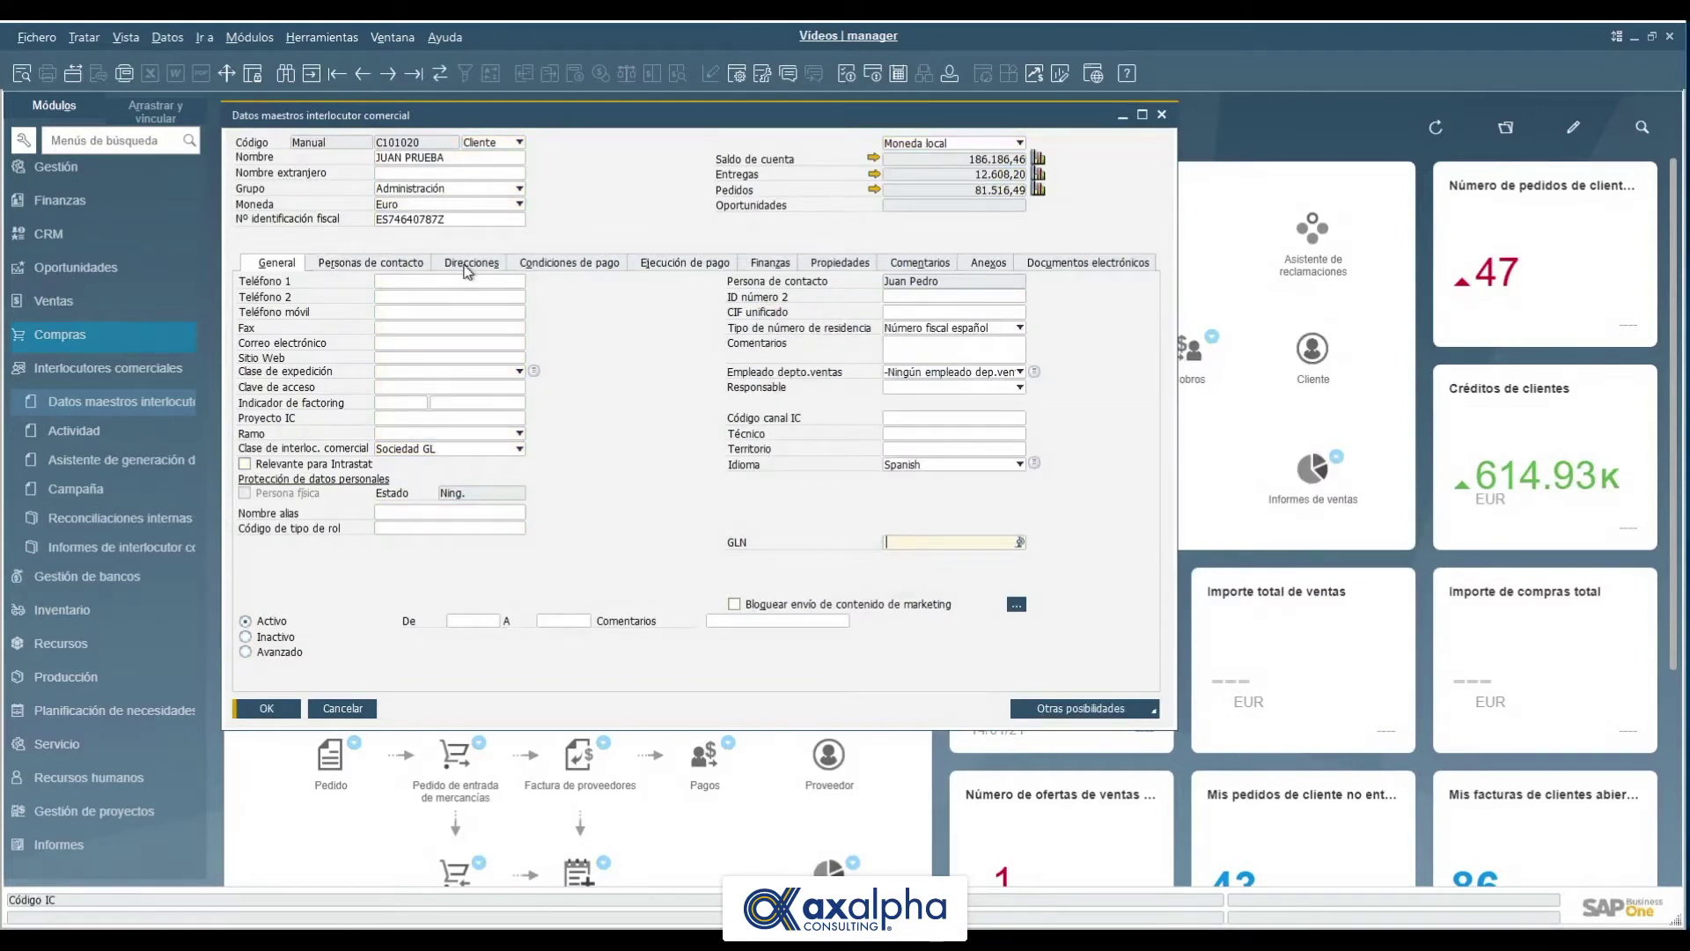
# Show the customer's addresses and begin a new Destinatario factura entry
pyautogui.click(467, 269)
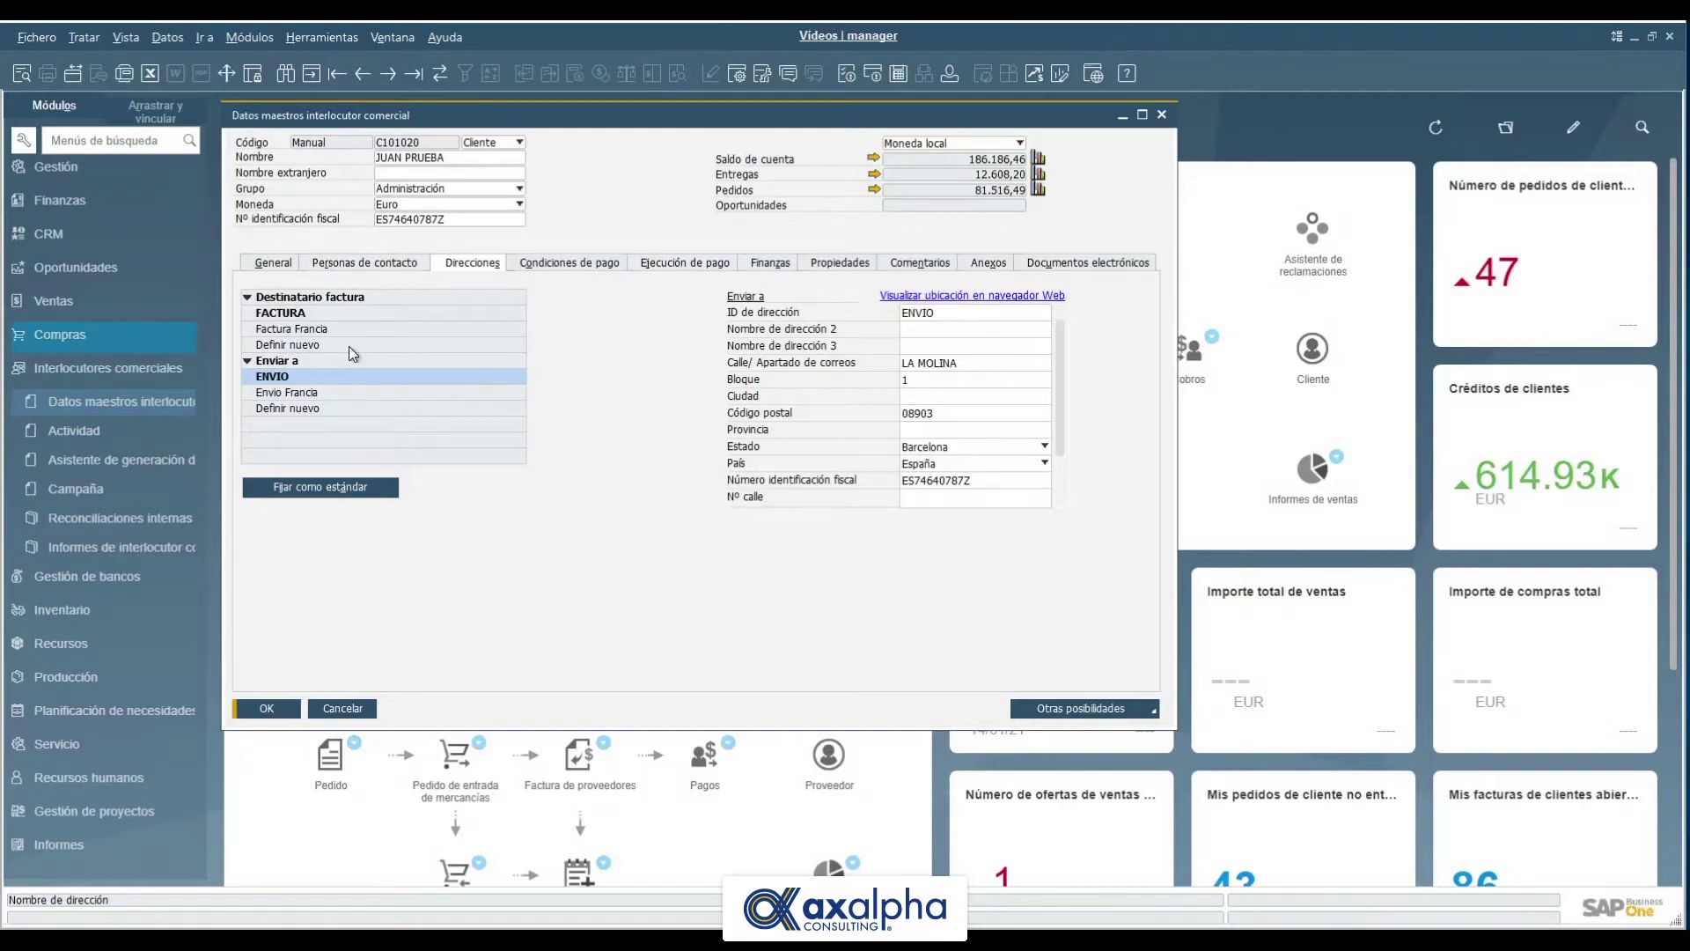
pyautogui.click(284, 346)
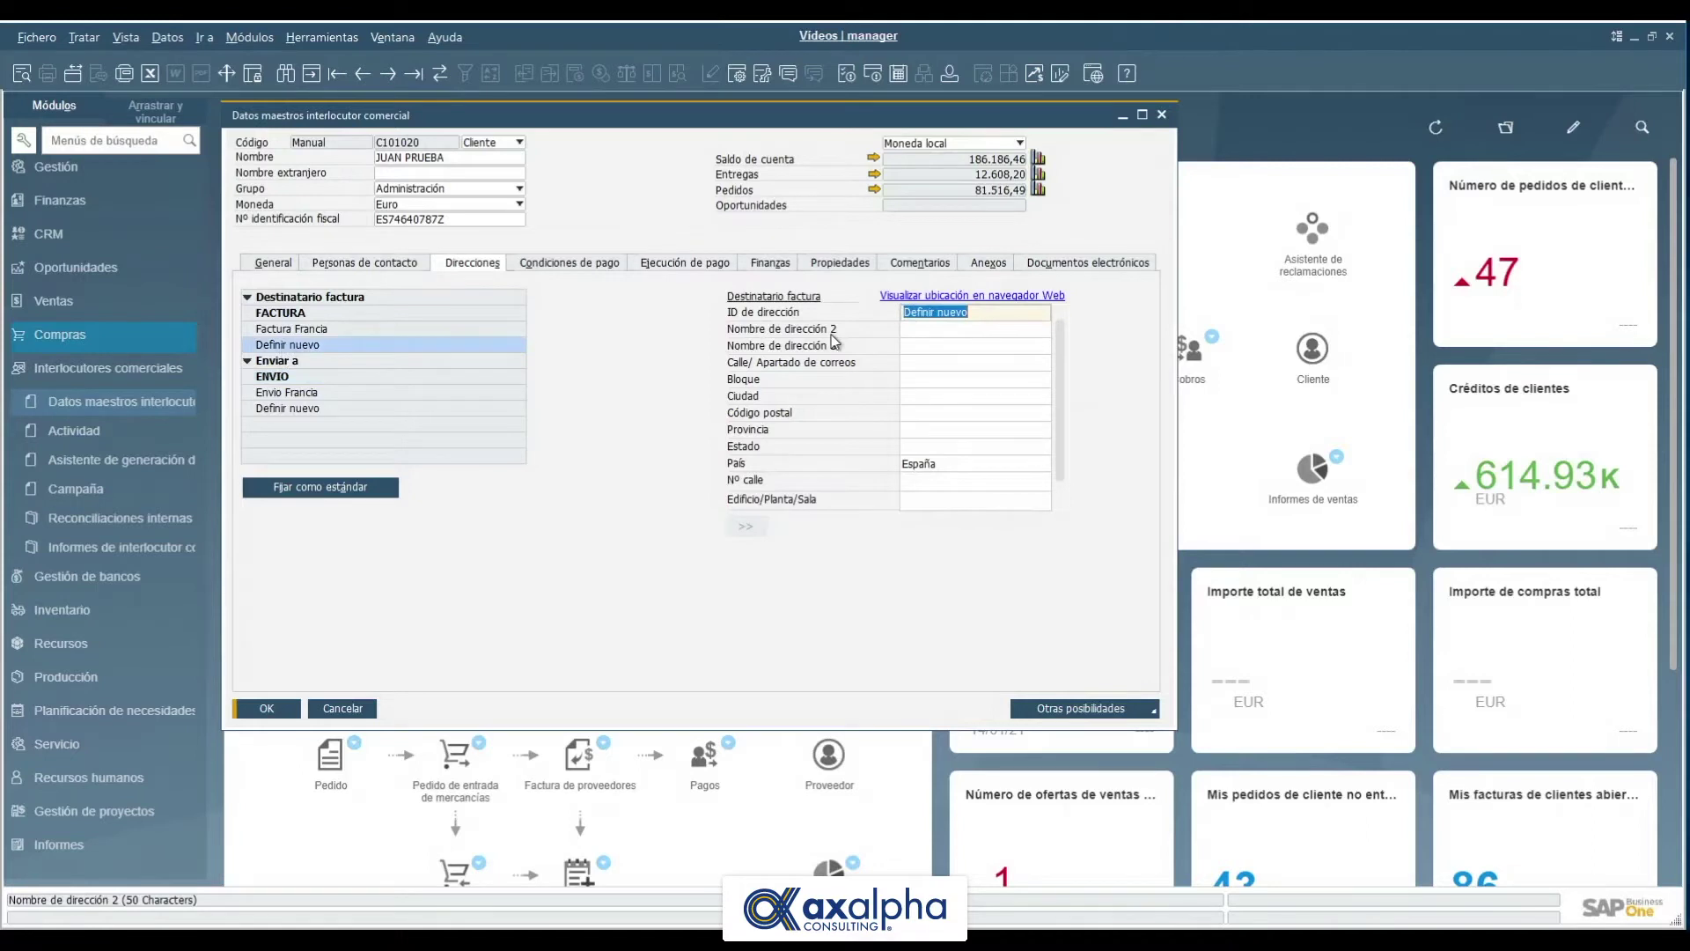
# Enter address ID Factura Barcelona with its street, block number and postcode
pyautogui.write('Factura ')
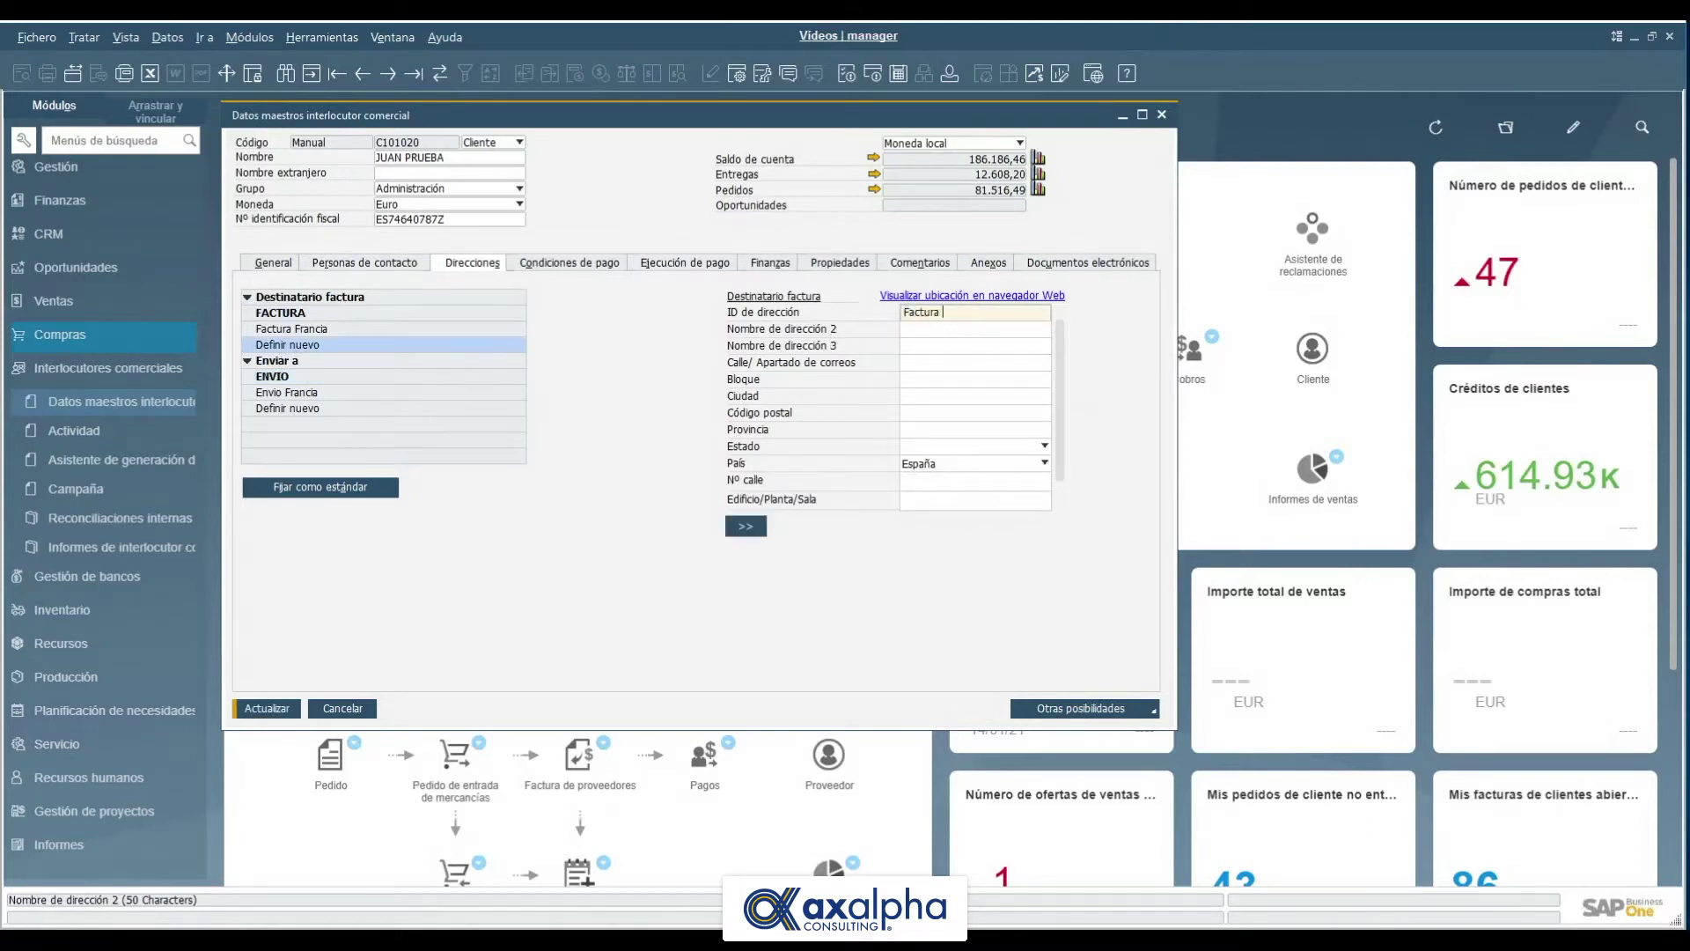
pyautogui.write('Barcelona')
pyautogui.click(917, 361)
pyautogui.write('Carrer Camí de la Pineda')
pyautogui.press('Tab')
pyautogui.write('33')
pyautogui.press('Tab')
pyautogui.press('Tab')
pyautogui.write('08860')
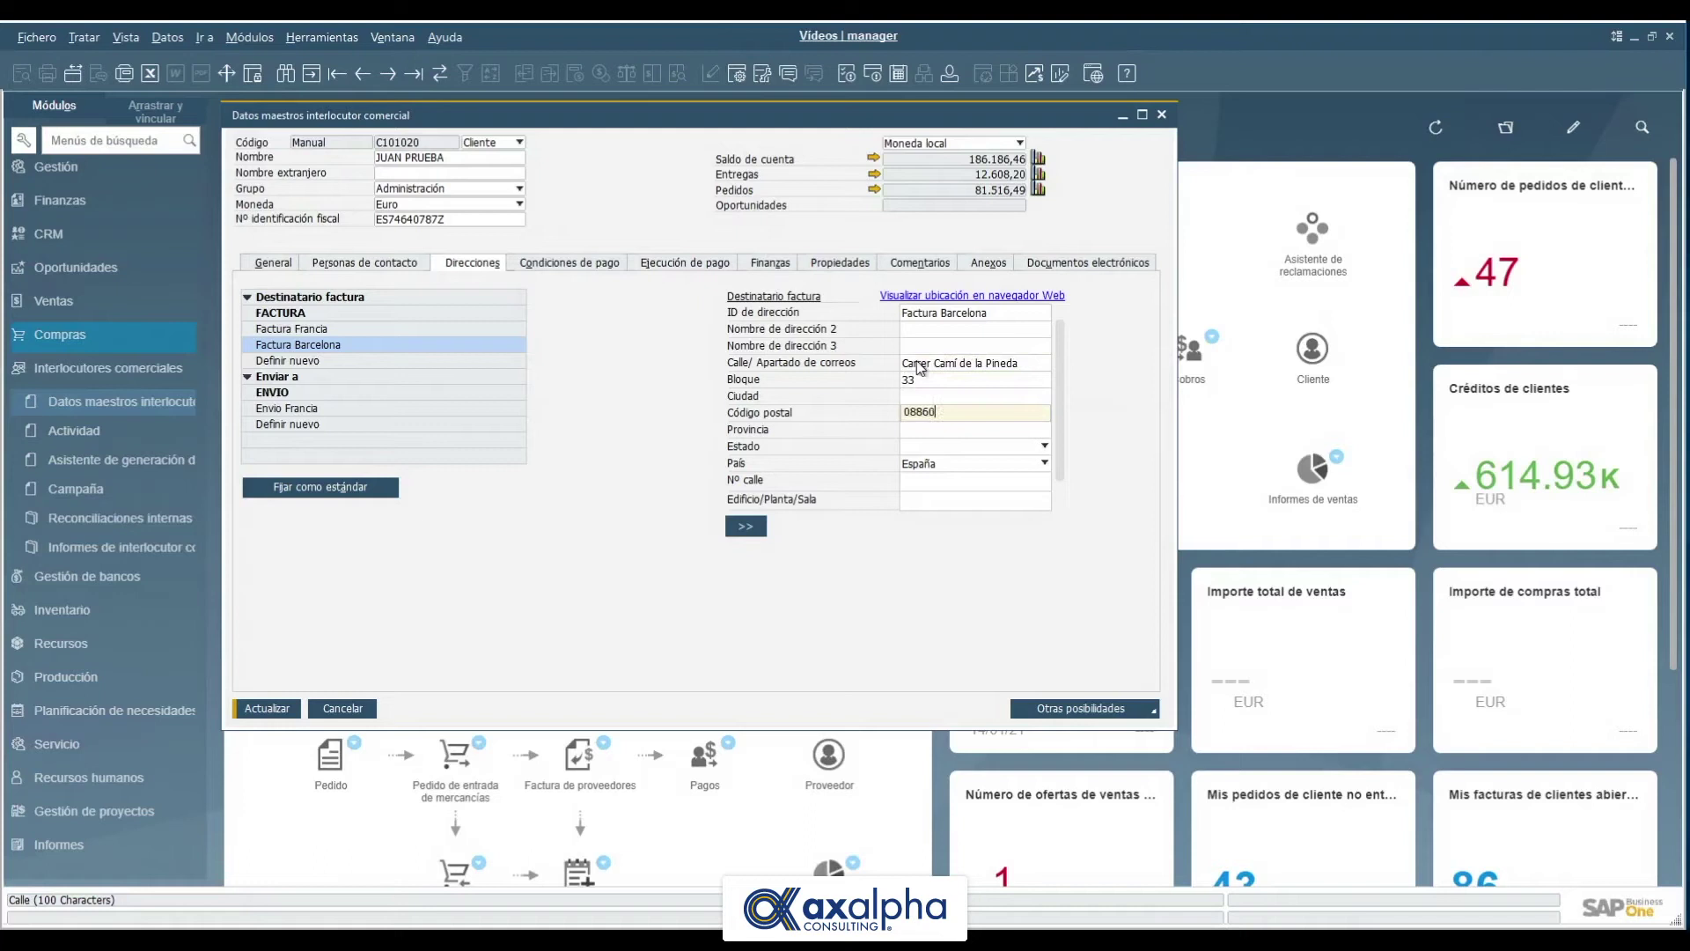
pyautogui.press('Tab')
# Set province Casteldefels and state Barcelona, then check the French billing address and return
pyautogui.write('Castele')
pyautogui.press('BackSpace')
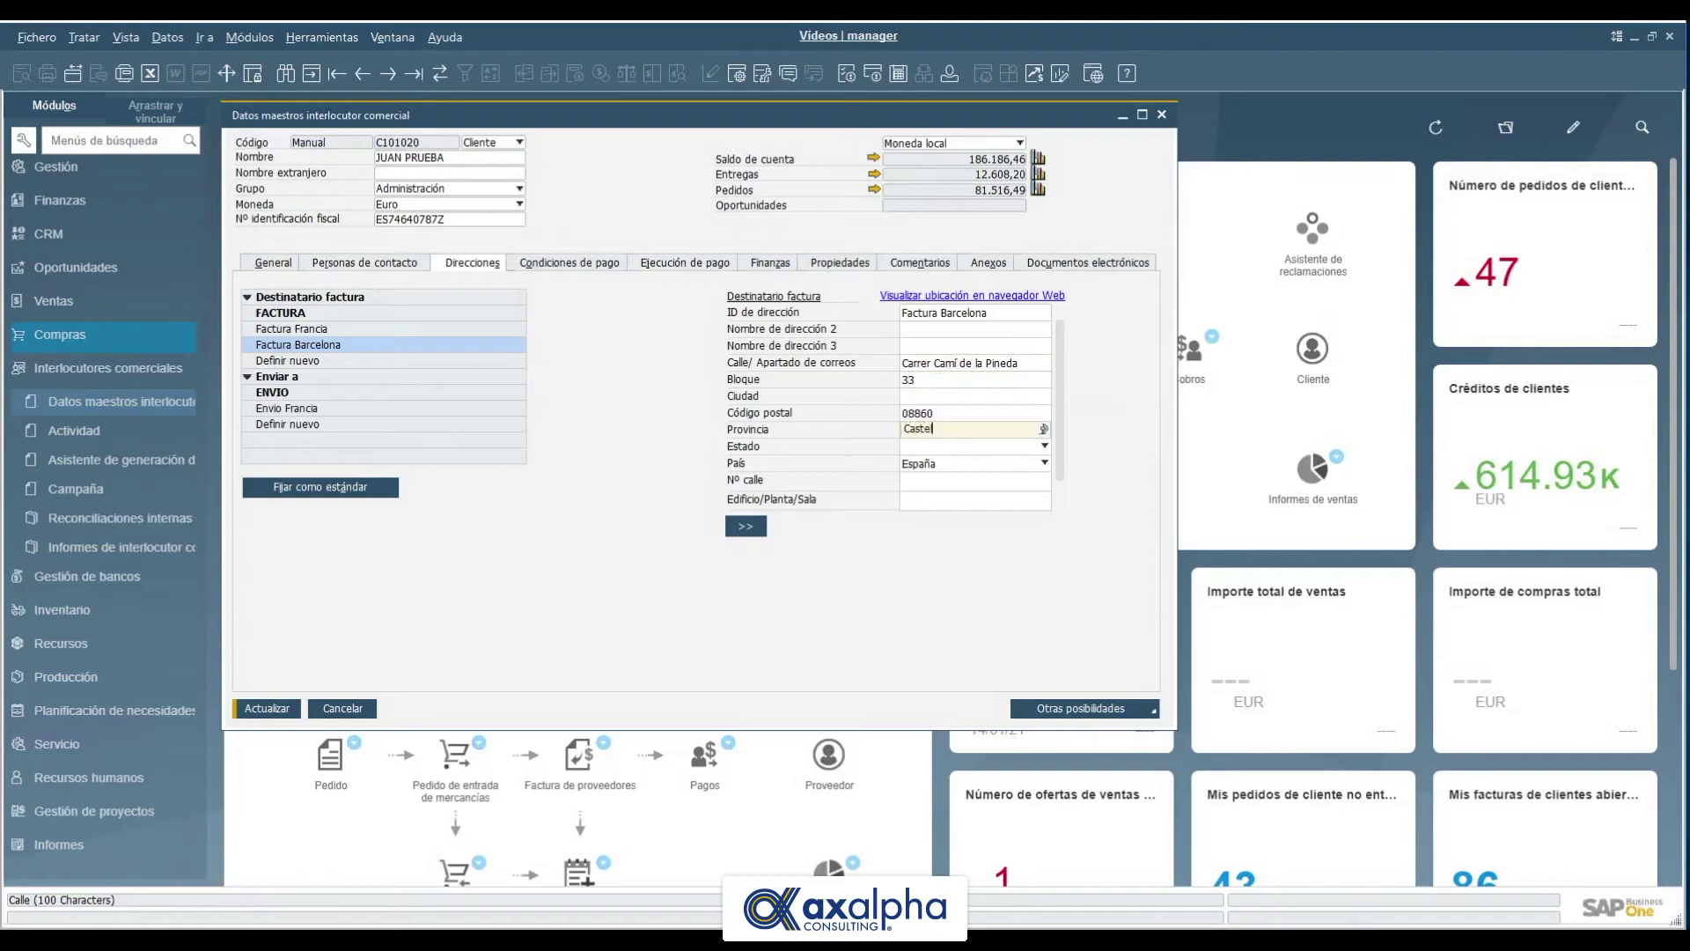
pyautogui.write('defels')
pyautogui.press('Tab')
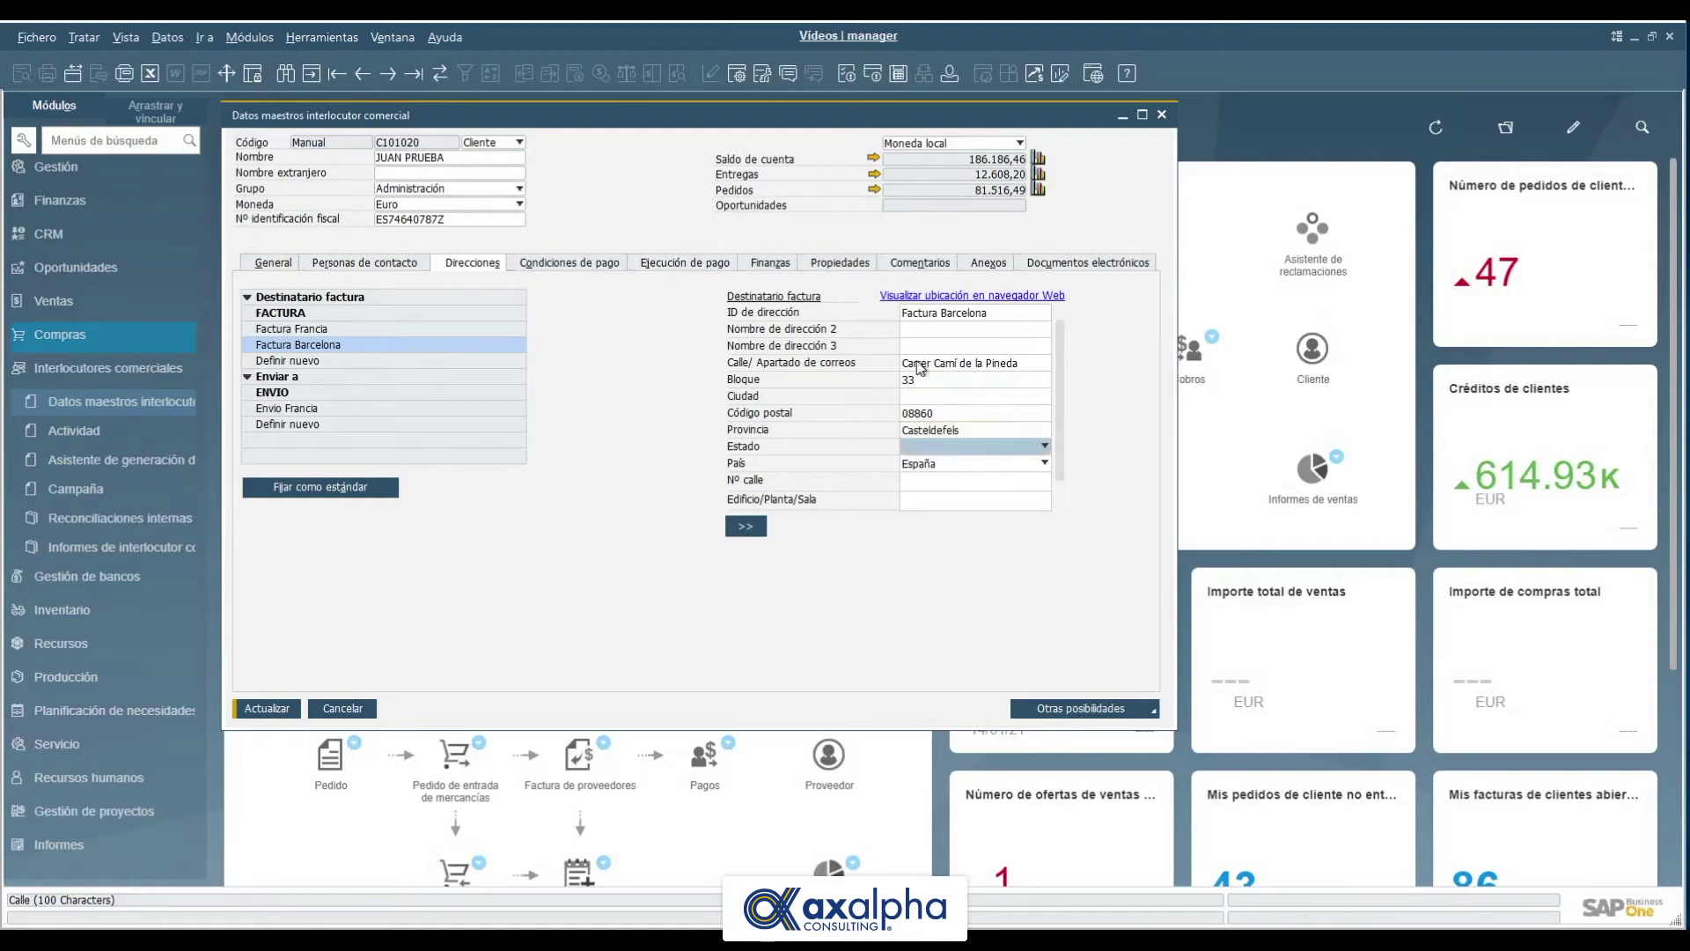
pyautogui.click(988, 446)
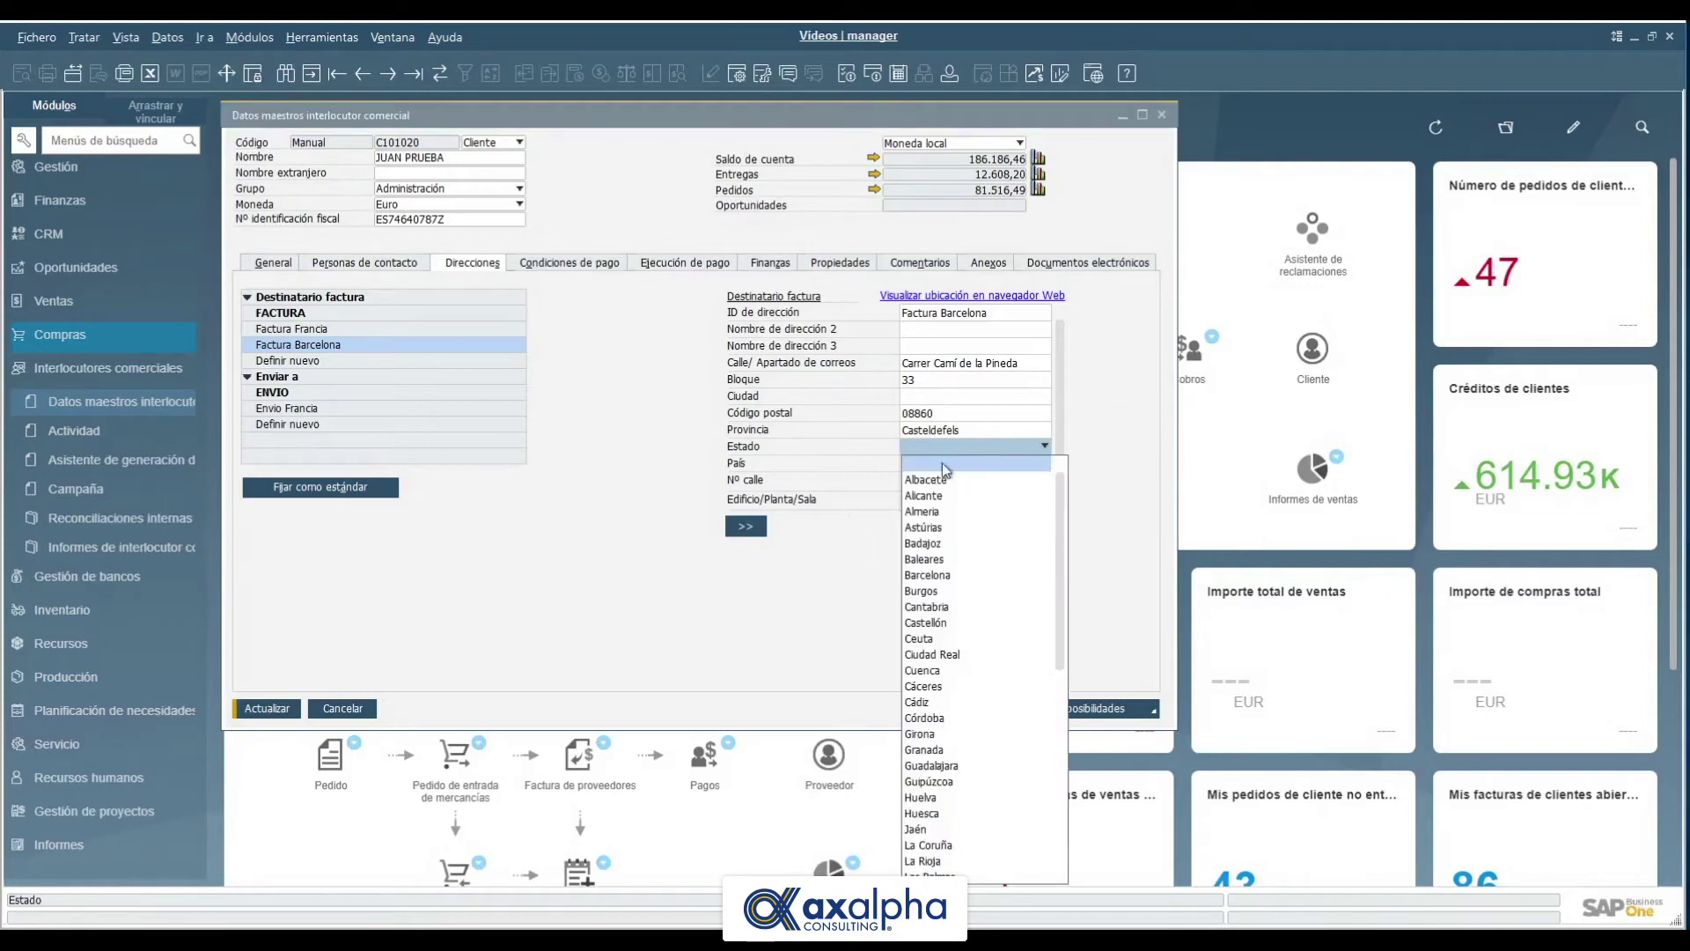
pyautogui.click(916, 576)
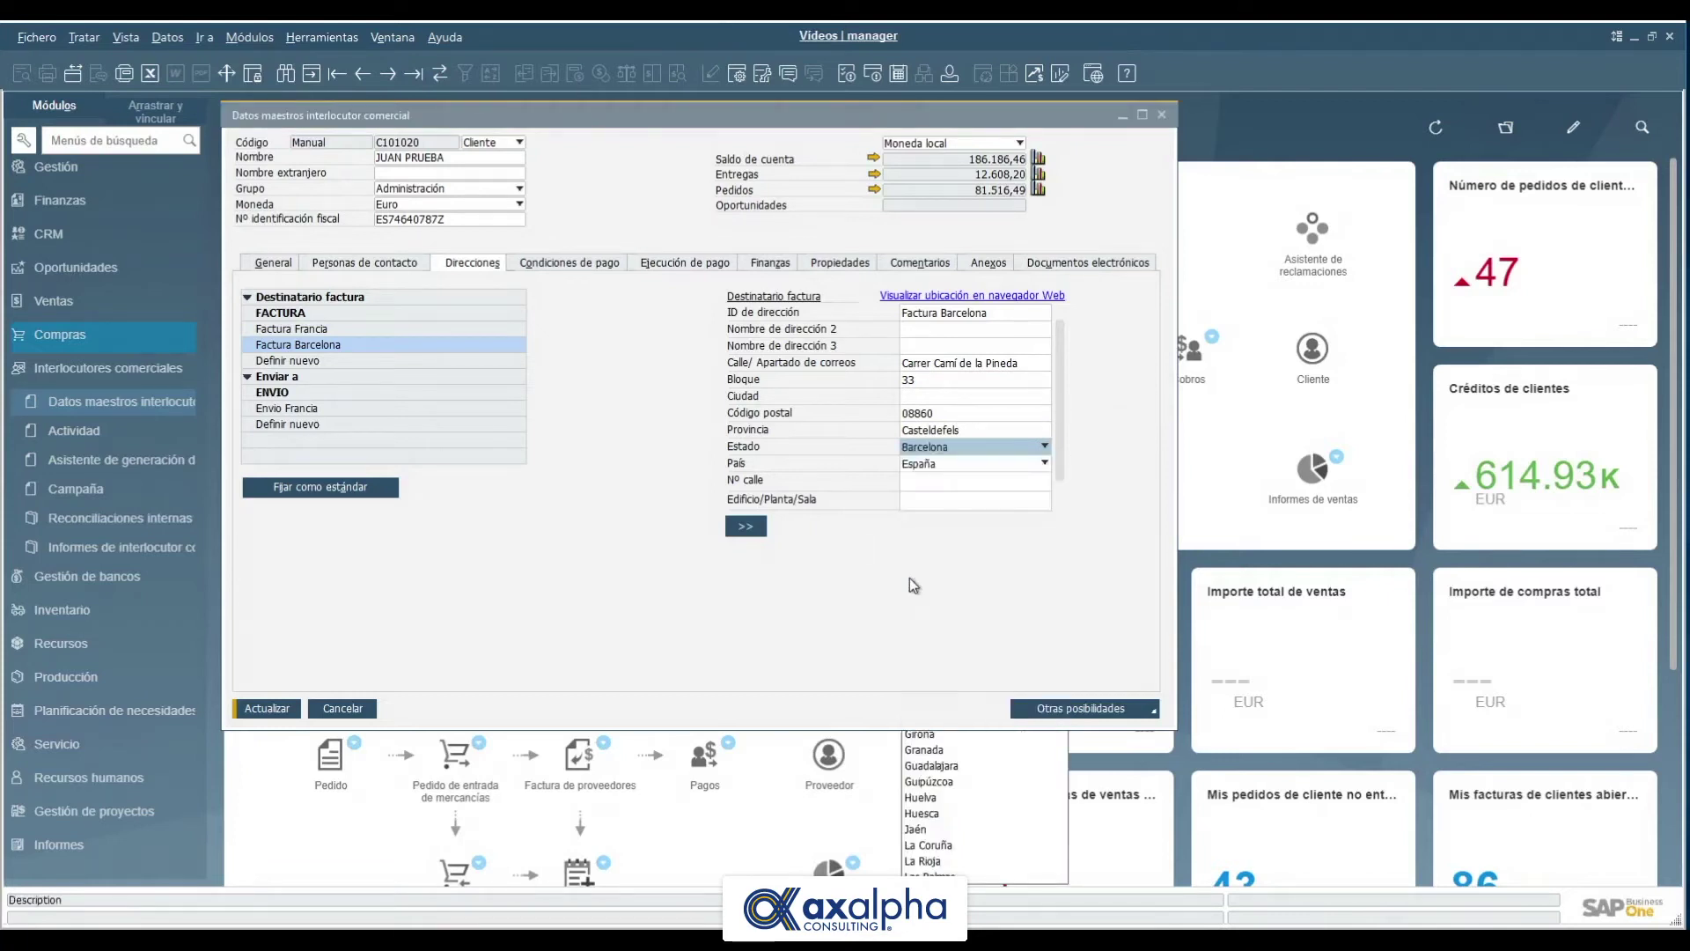
pyautogui.click(315, 330)
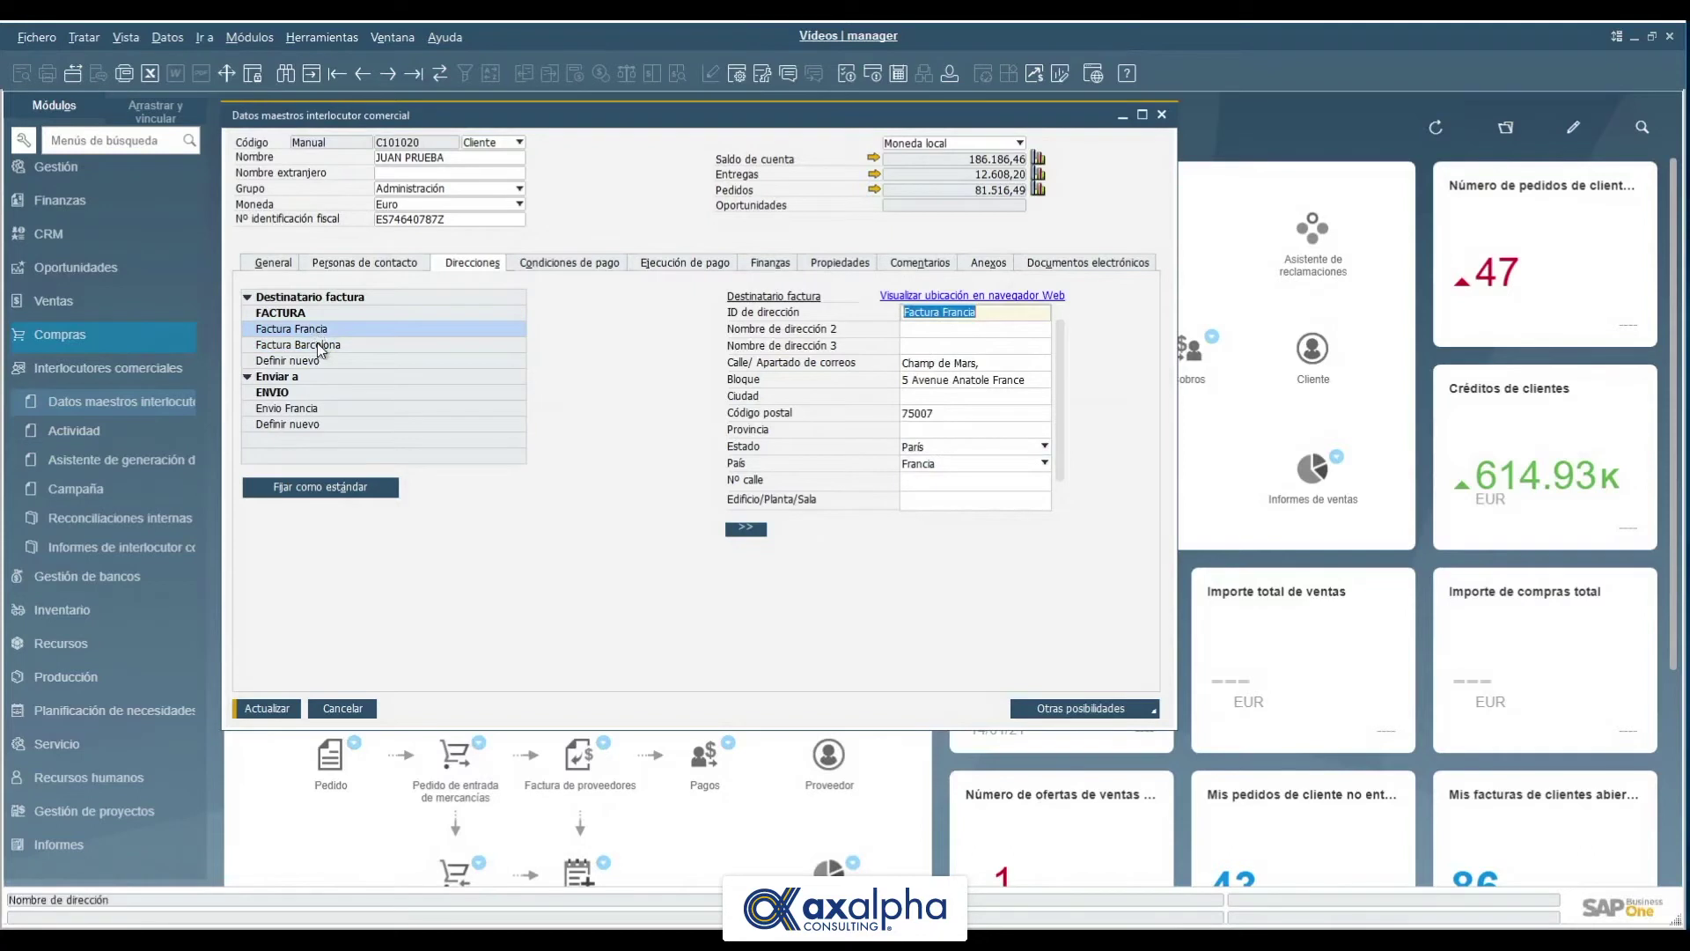
pyautogui.click(351, 347)
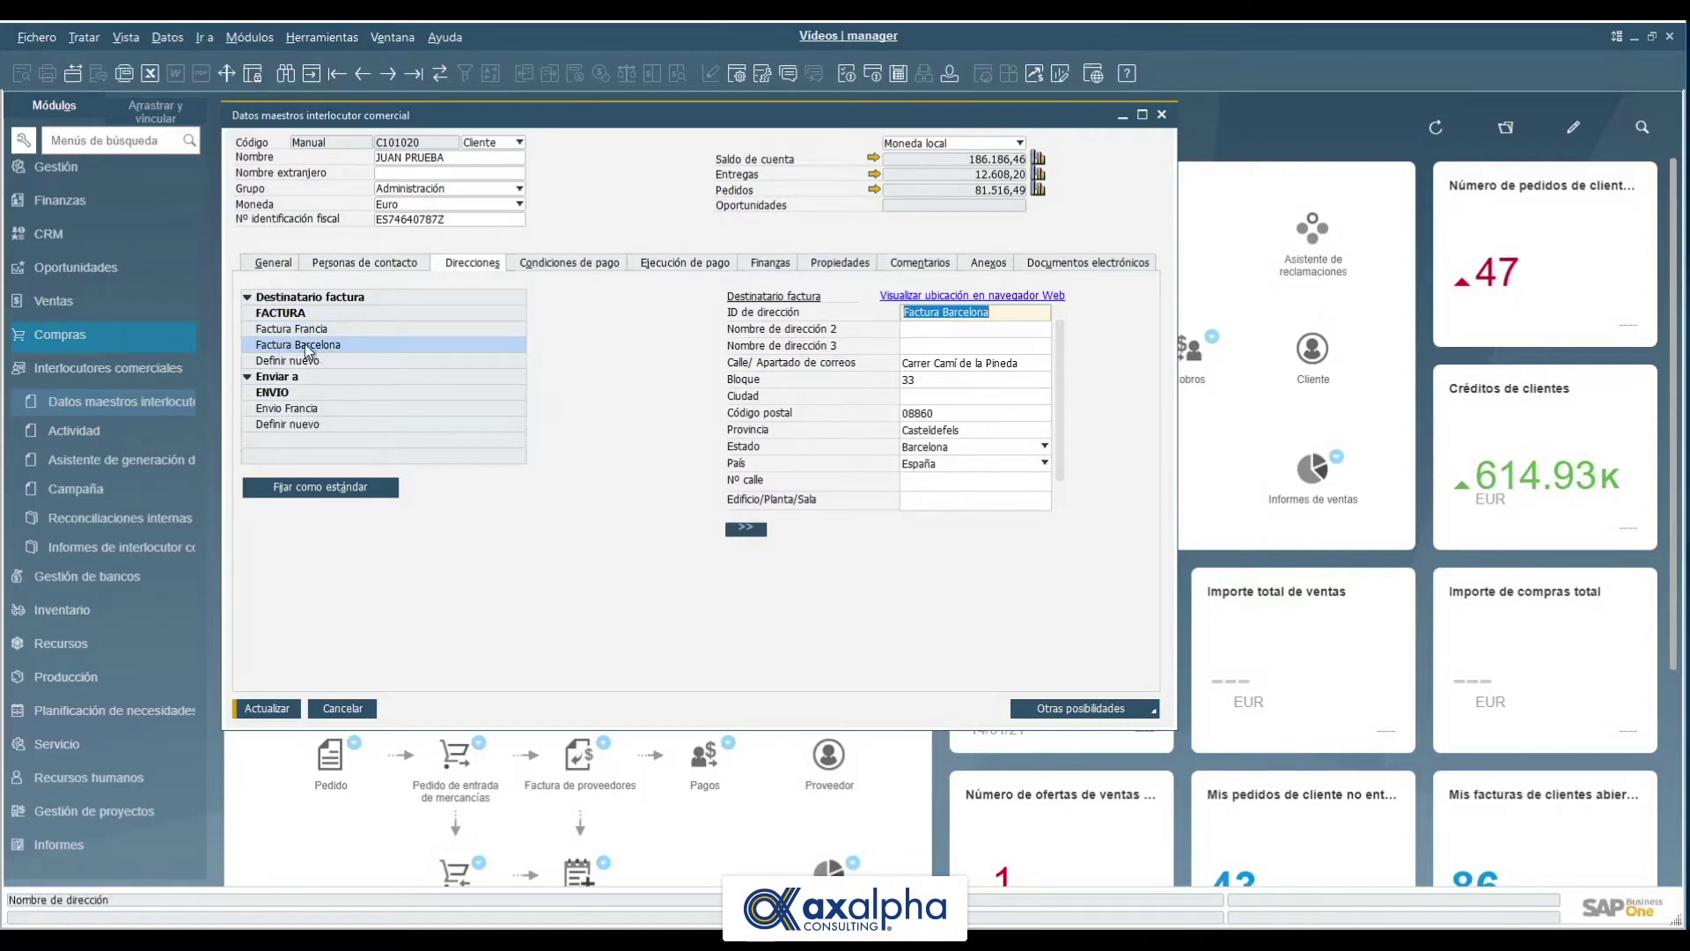
# Copy Factura Barcelona to Enviar a and rename the copy 'Entrega a Barcelona'
pyautogui.click(745, 530)
pyautogui.click(940, 315)
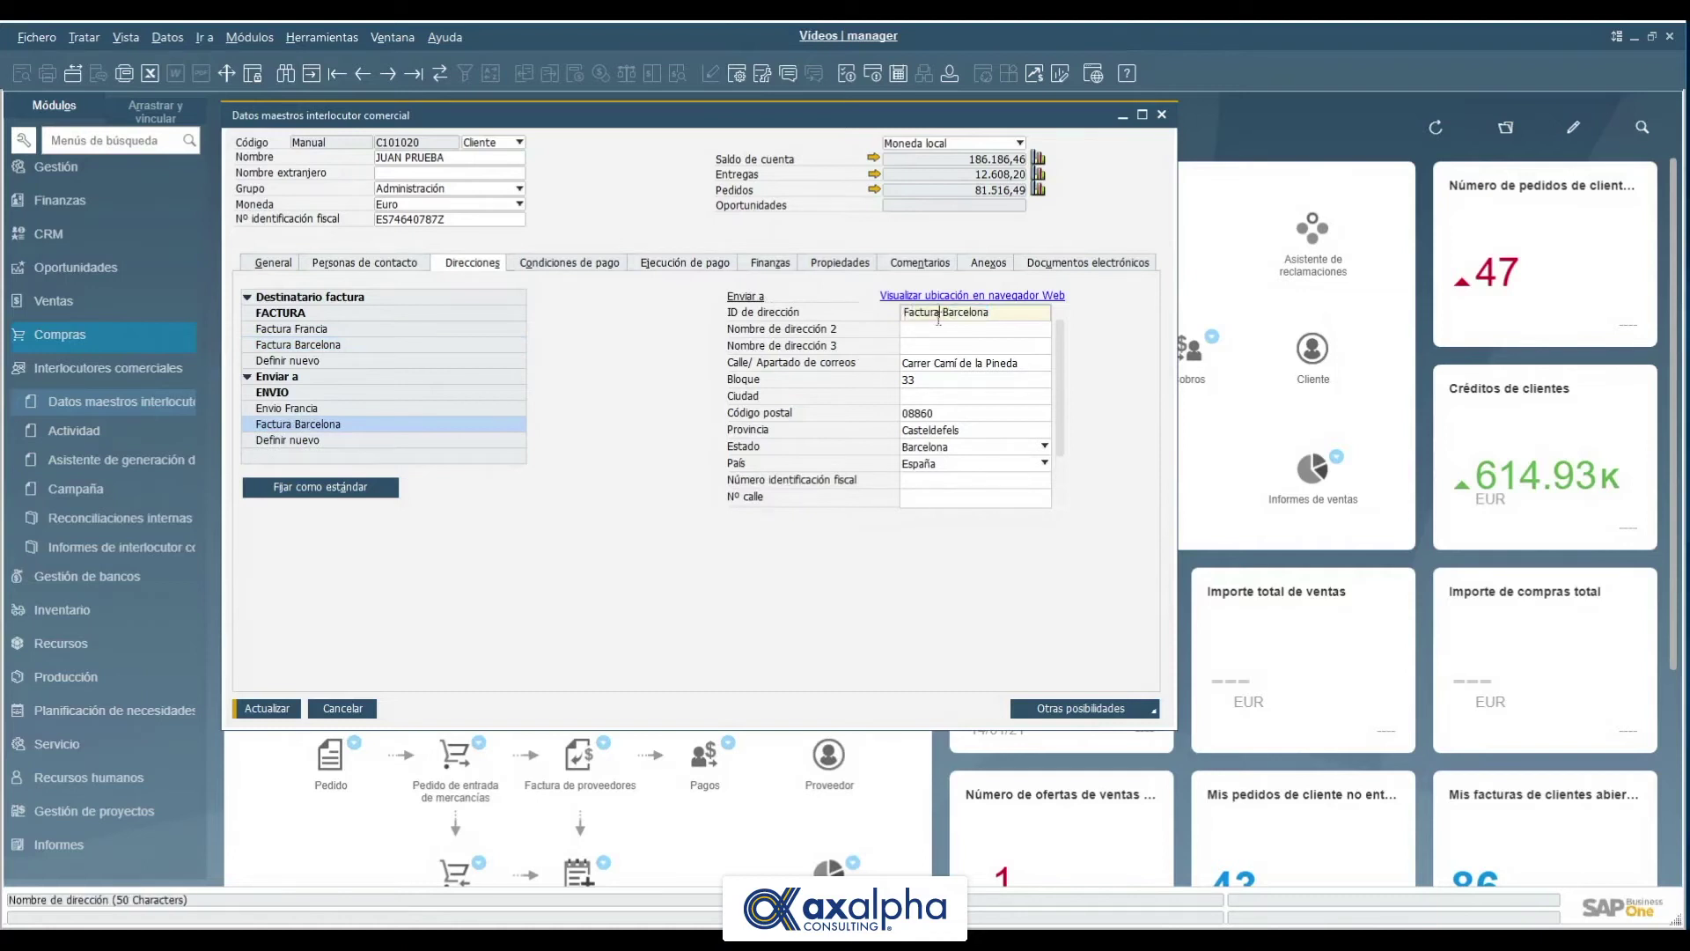
pyautogui.press('BackSpace')
pyautogui.press('BackSpace')
pyautogui.press('BackSpace')
pyautogui.press('BackSpace')
pyautogui.press('BackSpace')
pyautogui.press('BackSpace')
pyautogui.press('BackSpace')
pyautogui.write('Entrega a')
pyautogui.click(328, 410)
pyautogui.click(330, 426)
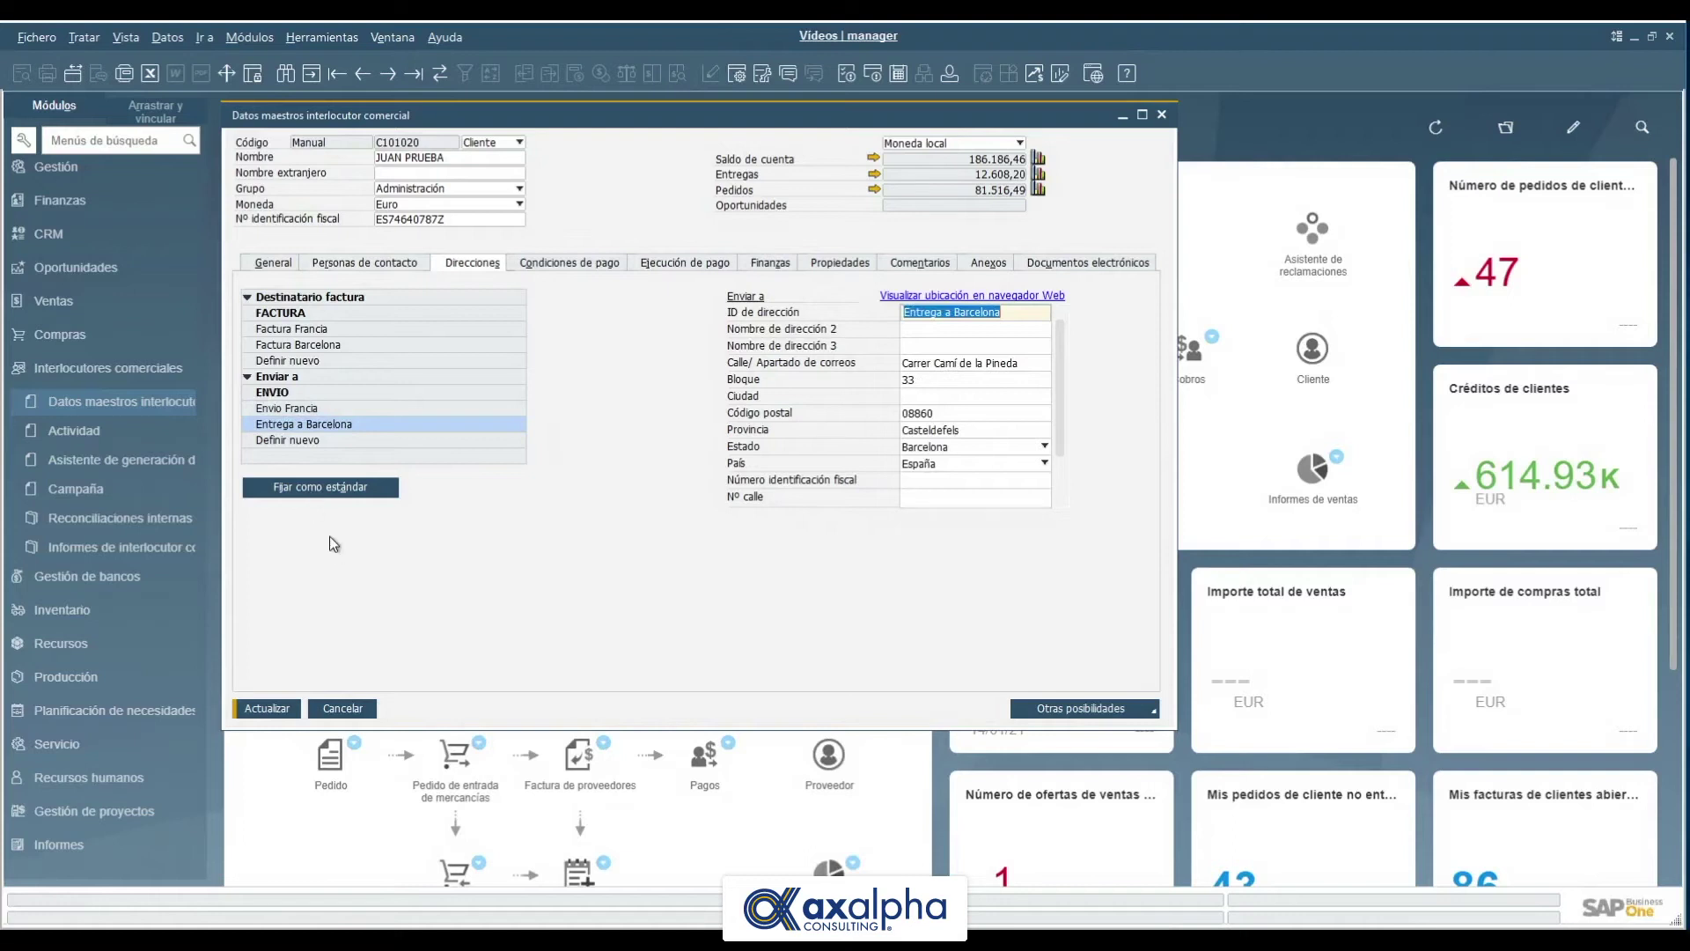
# Make Entrega a Barcelona the default ship-to and Factura Barcelona the default bill-to
pyautogui.click(291, 493)
pyautogui.click(311, 349)
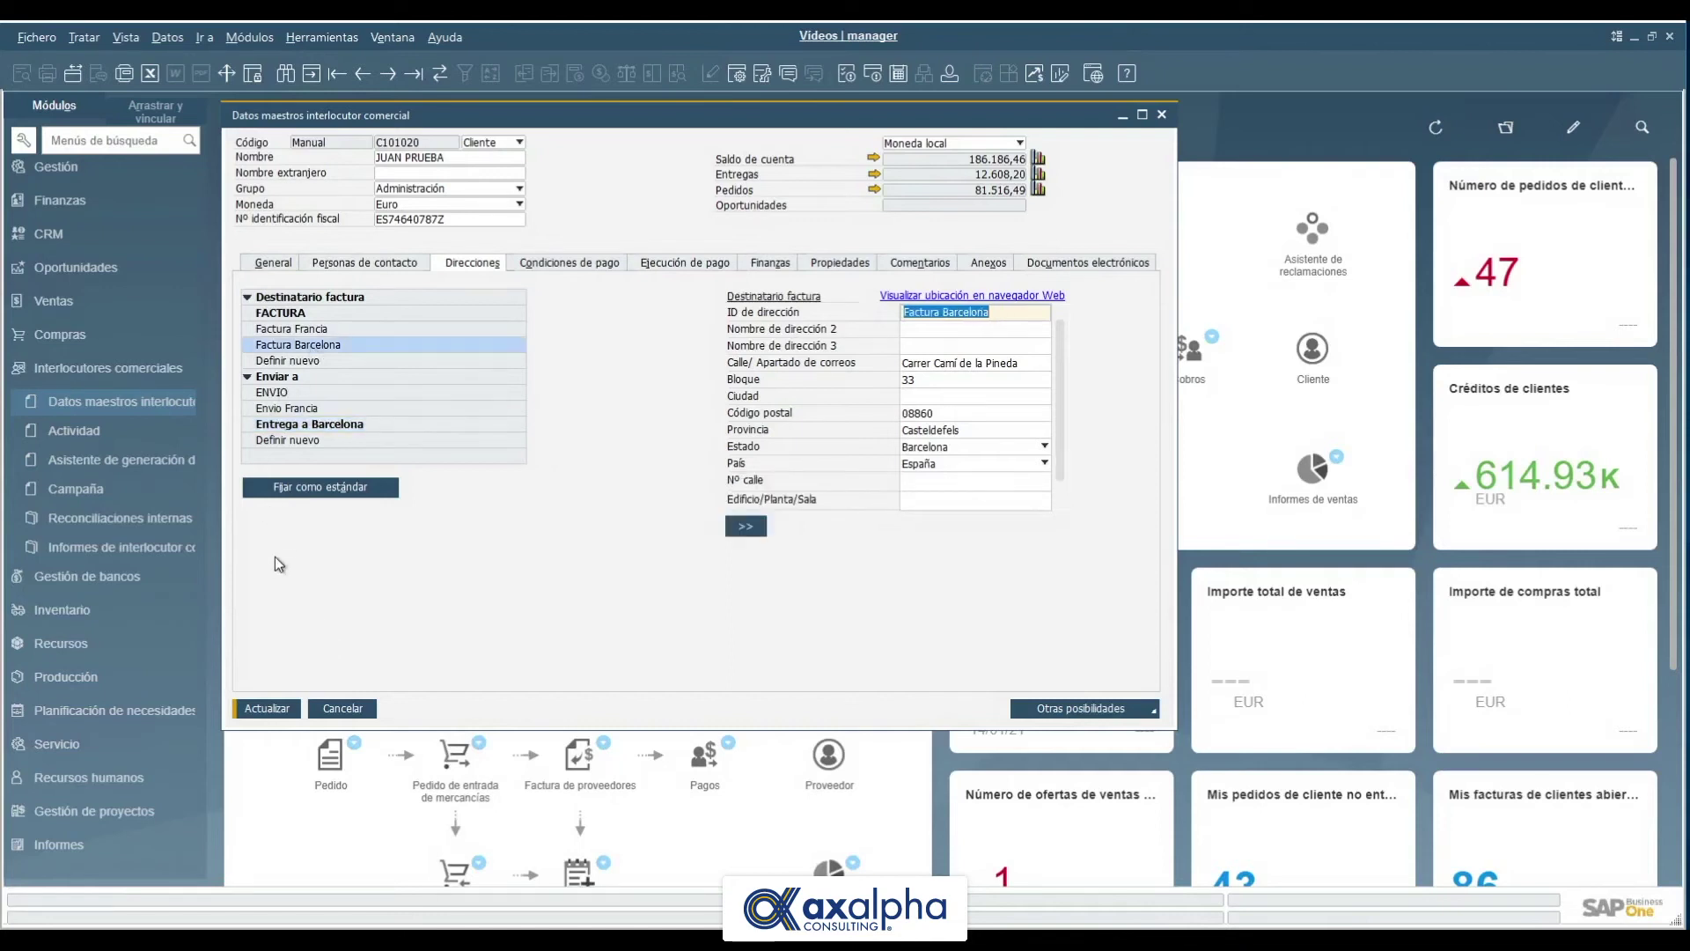
pyautogui.click(333, 488)
# Restore FACTURA as the default bill-to address and save the customer record with Actualizar
pyautogui.click(327, 361)
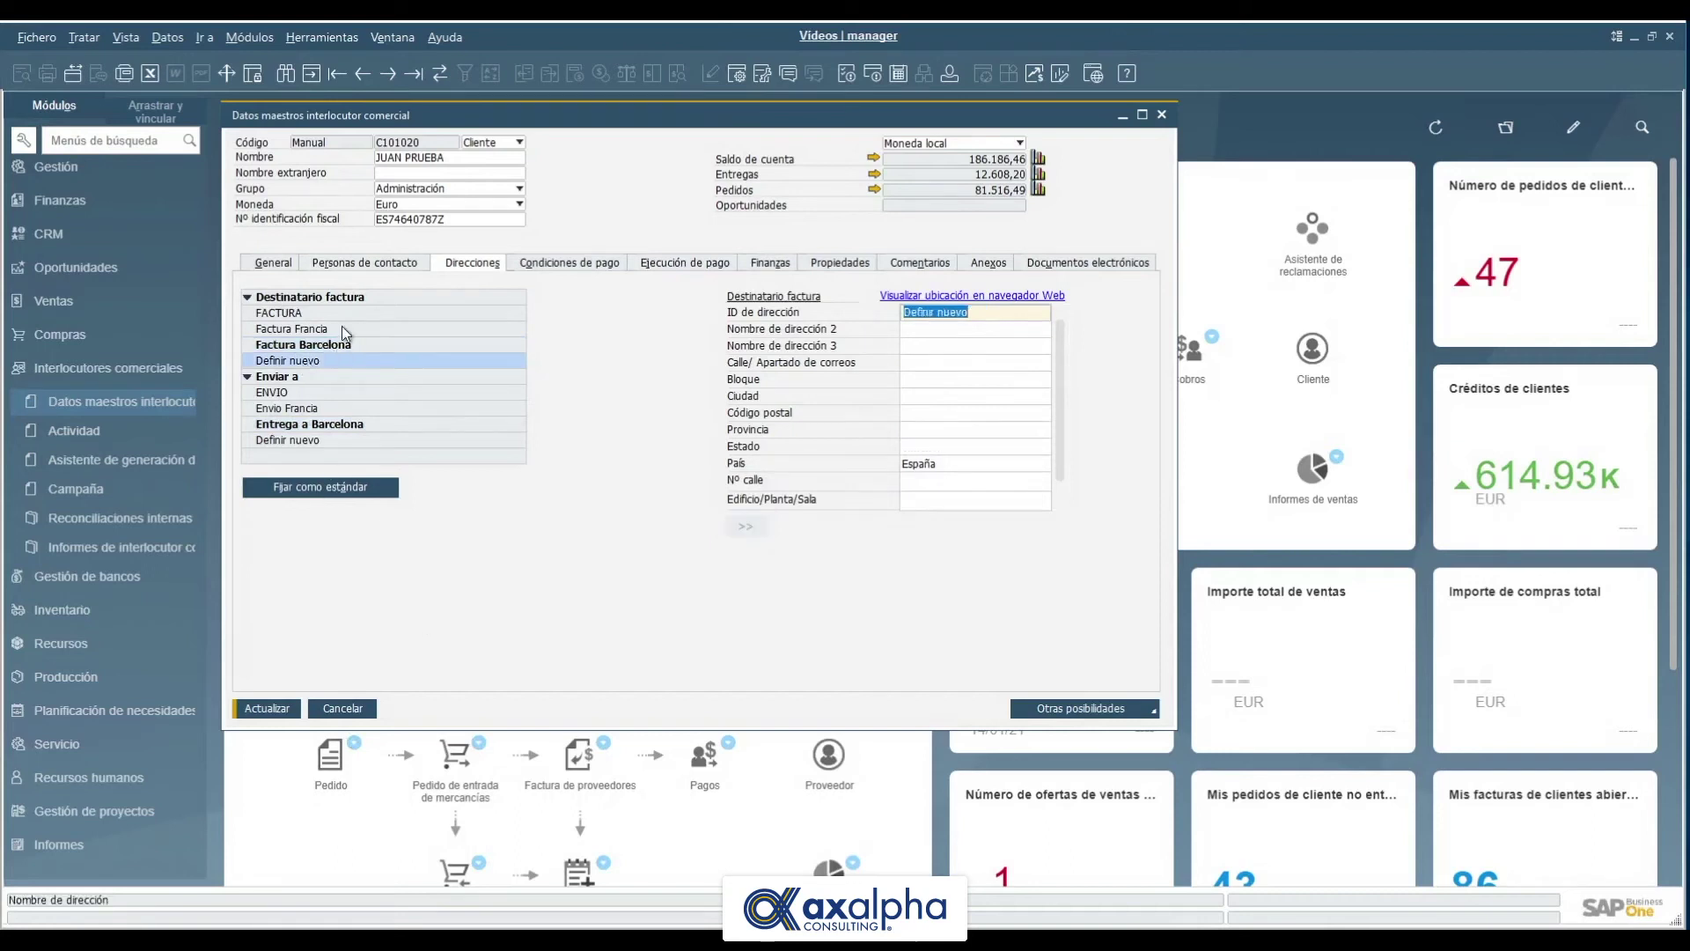
pyautogui.click(342, 327)
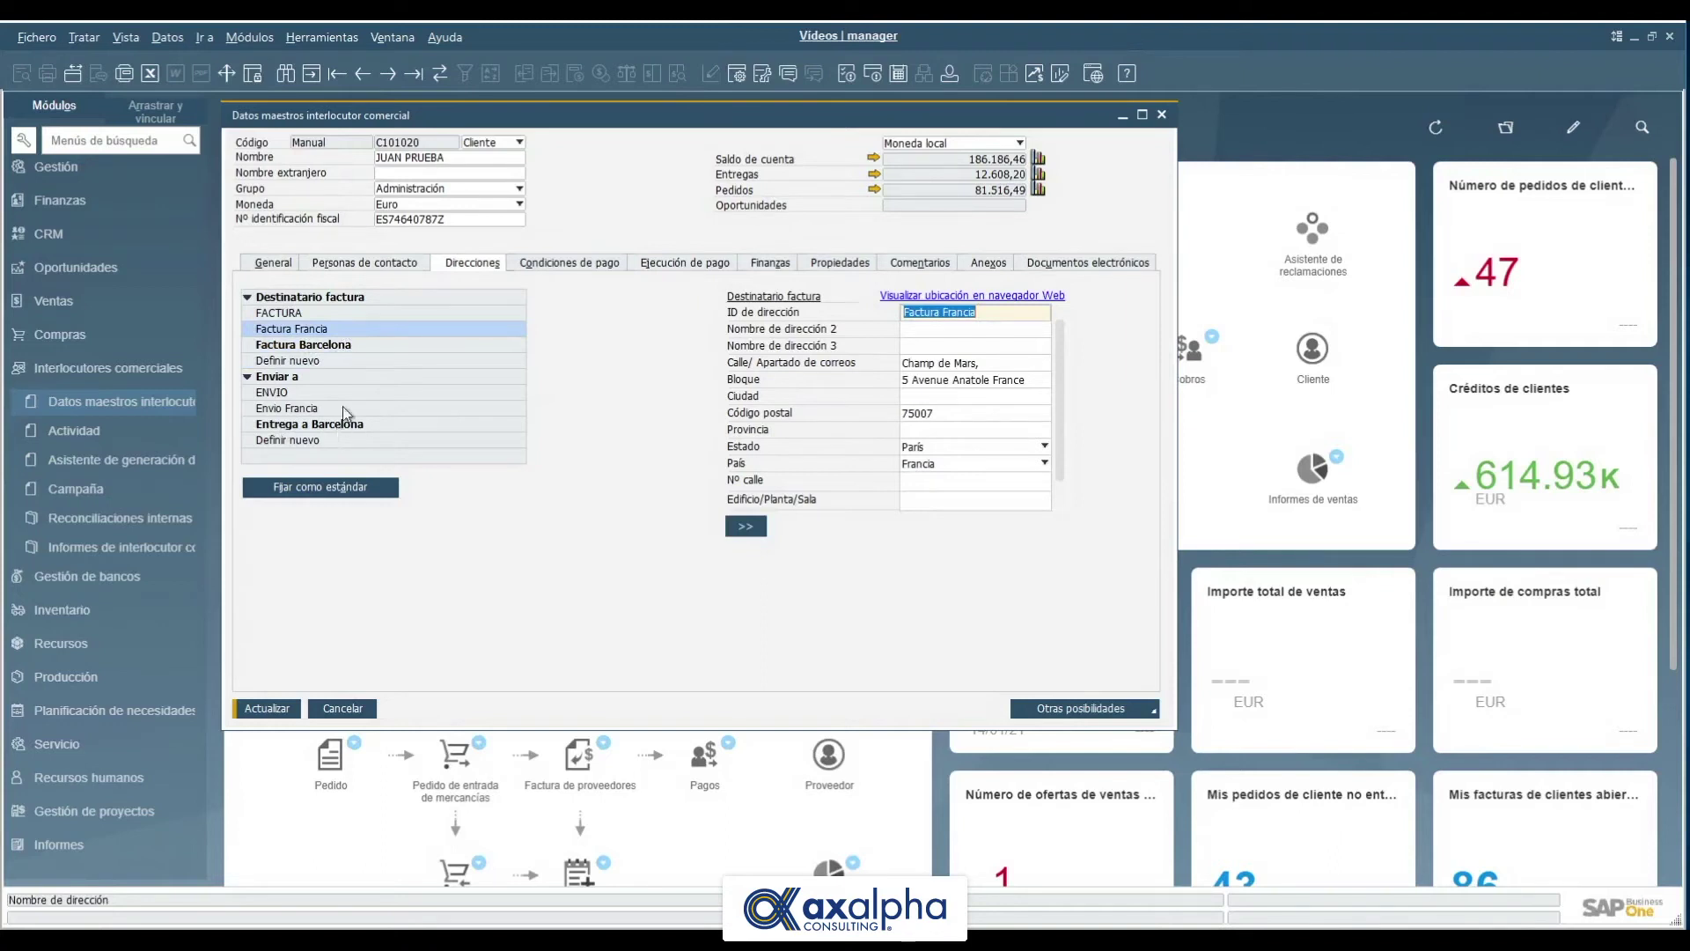
pyautogui.click(298, 315)
pyautogui.click(351, 497)
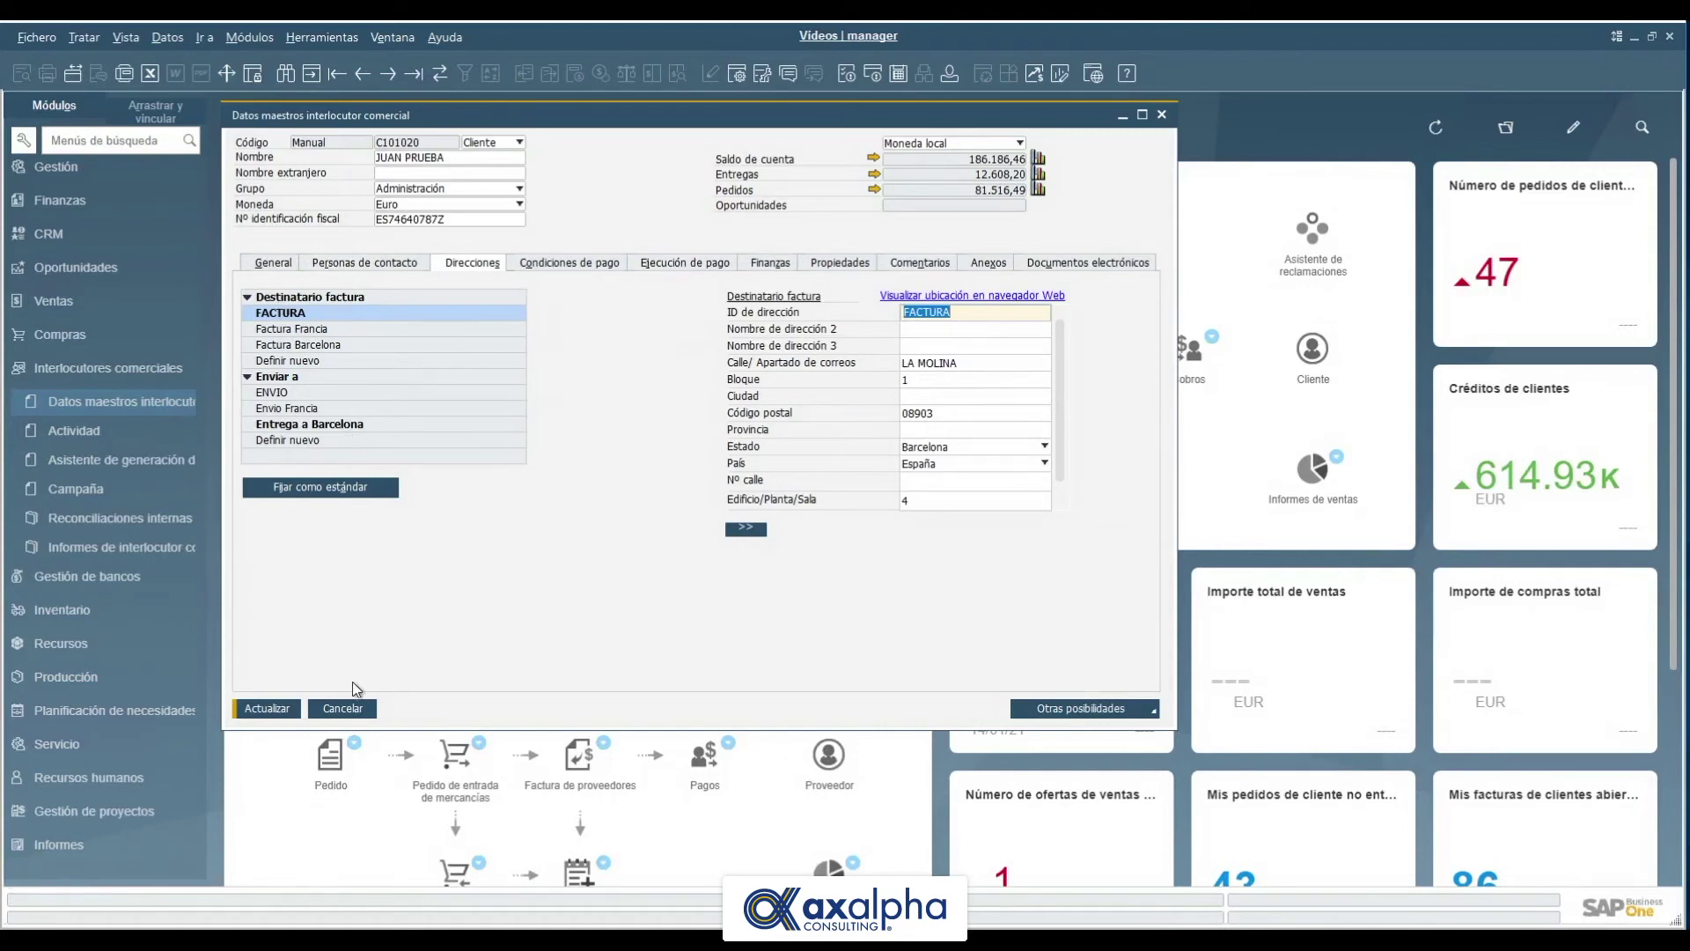
pyautogui.click(247, 708)
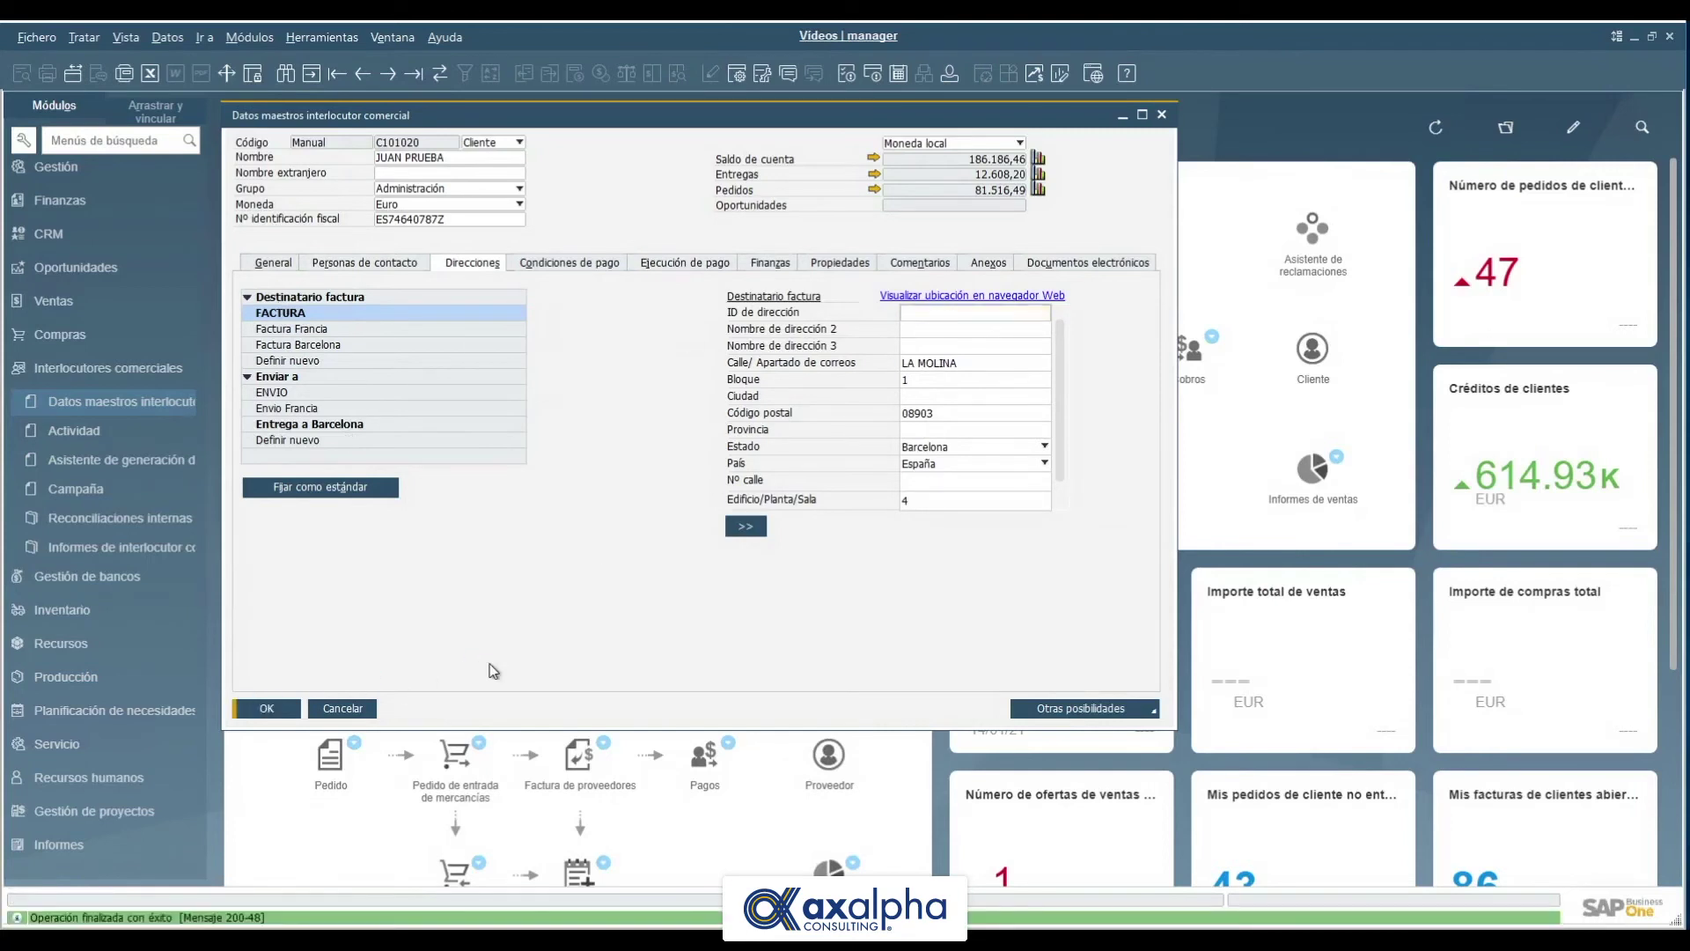
pyautogui.click(1124, 117)
# Create a sales order for the customer with IBM Infoprint 1312 and Funda para portátil
pyautogui.click(804, 370)
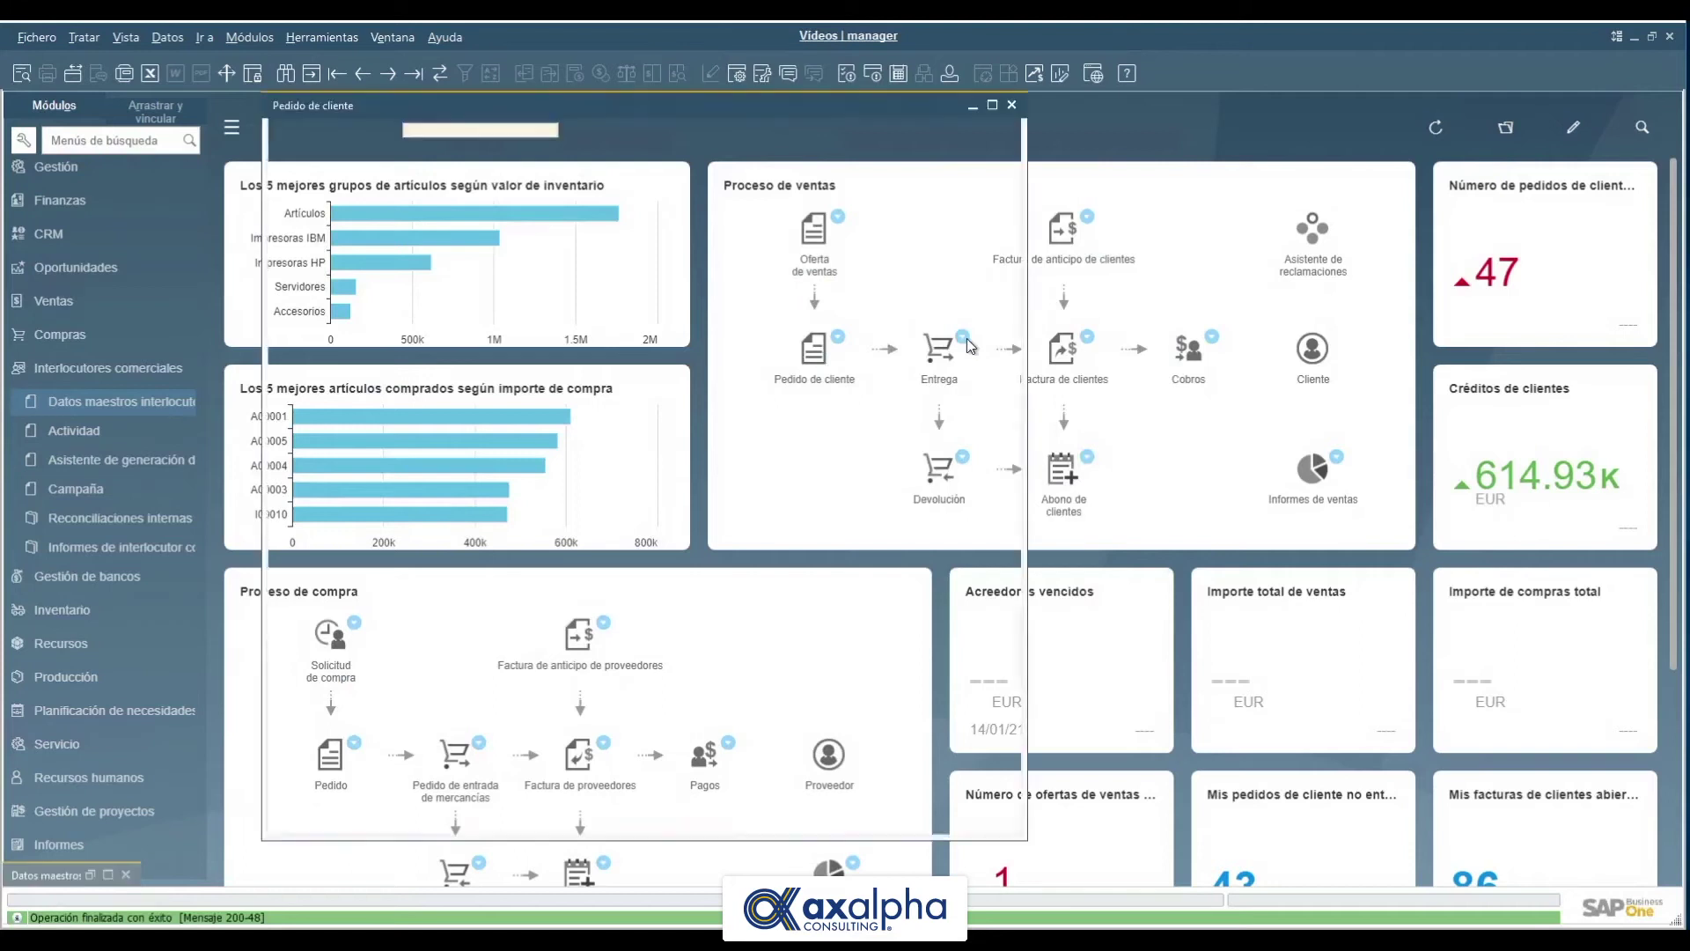
pyautogui.click(552, 129)
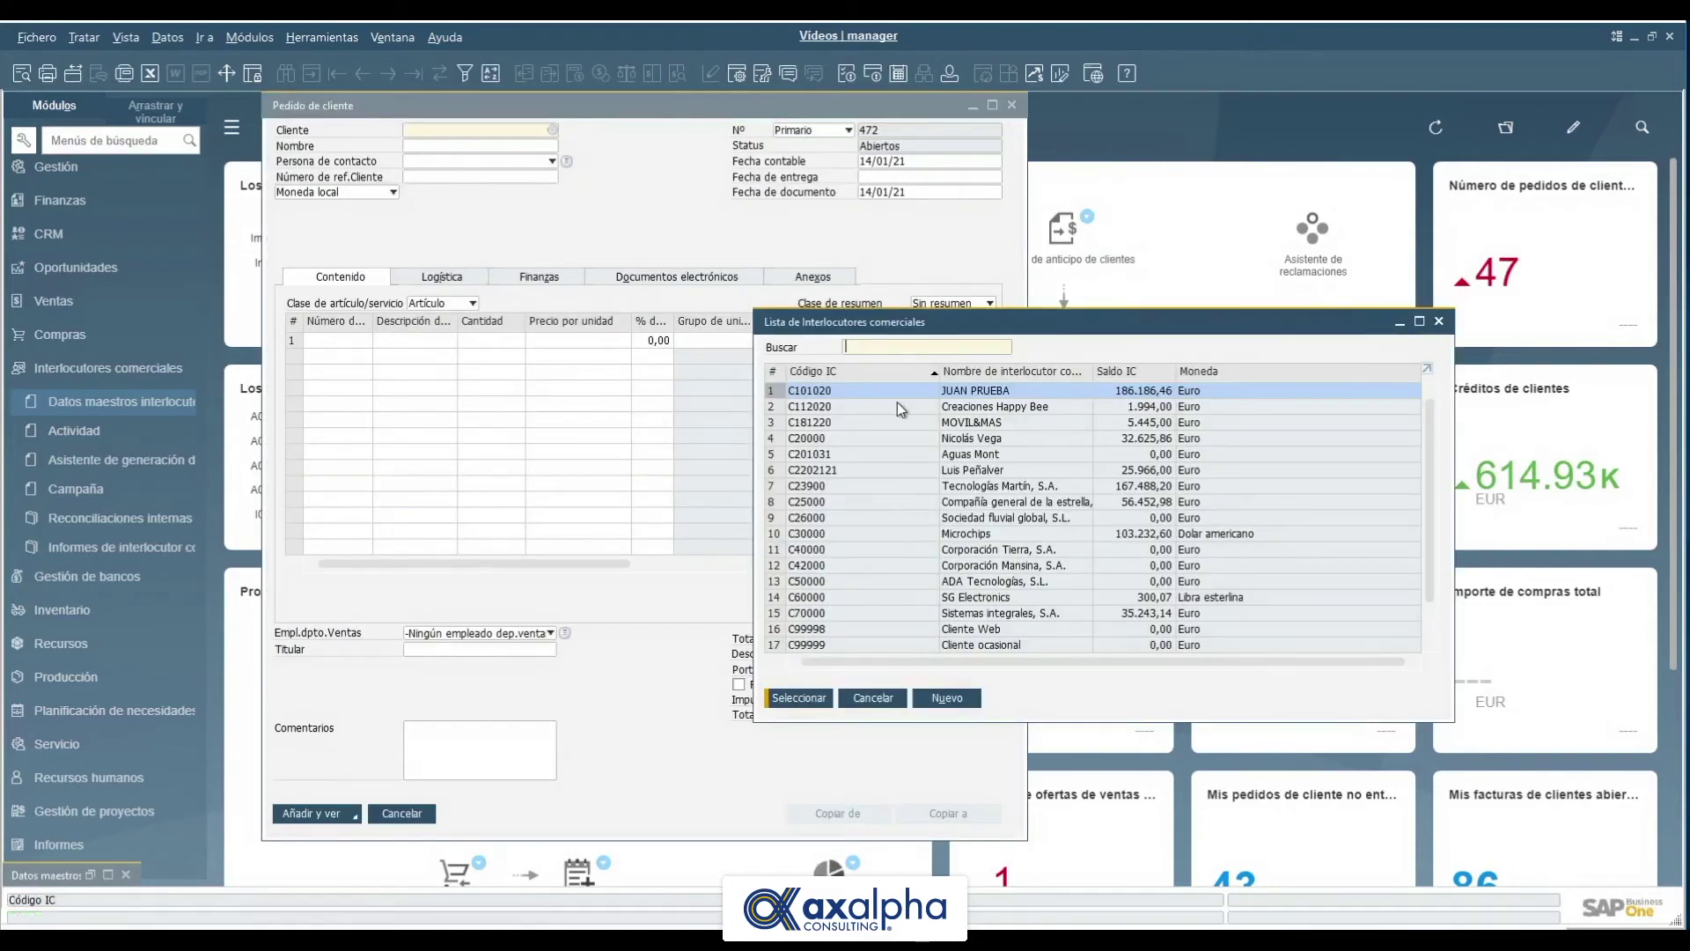
pyautogui.press('Return')
pyautogui.click(363, 340)
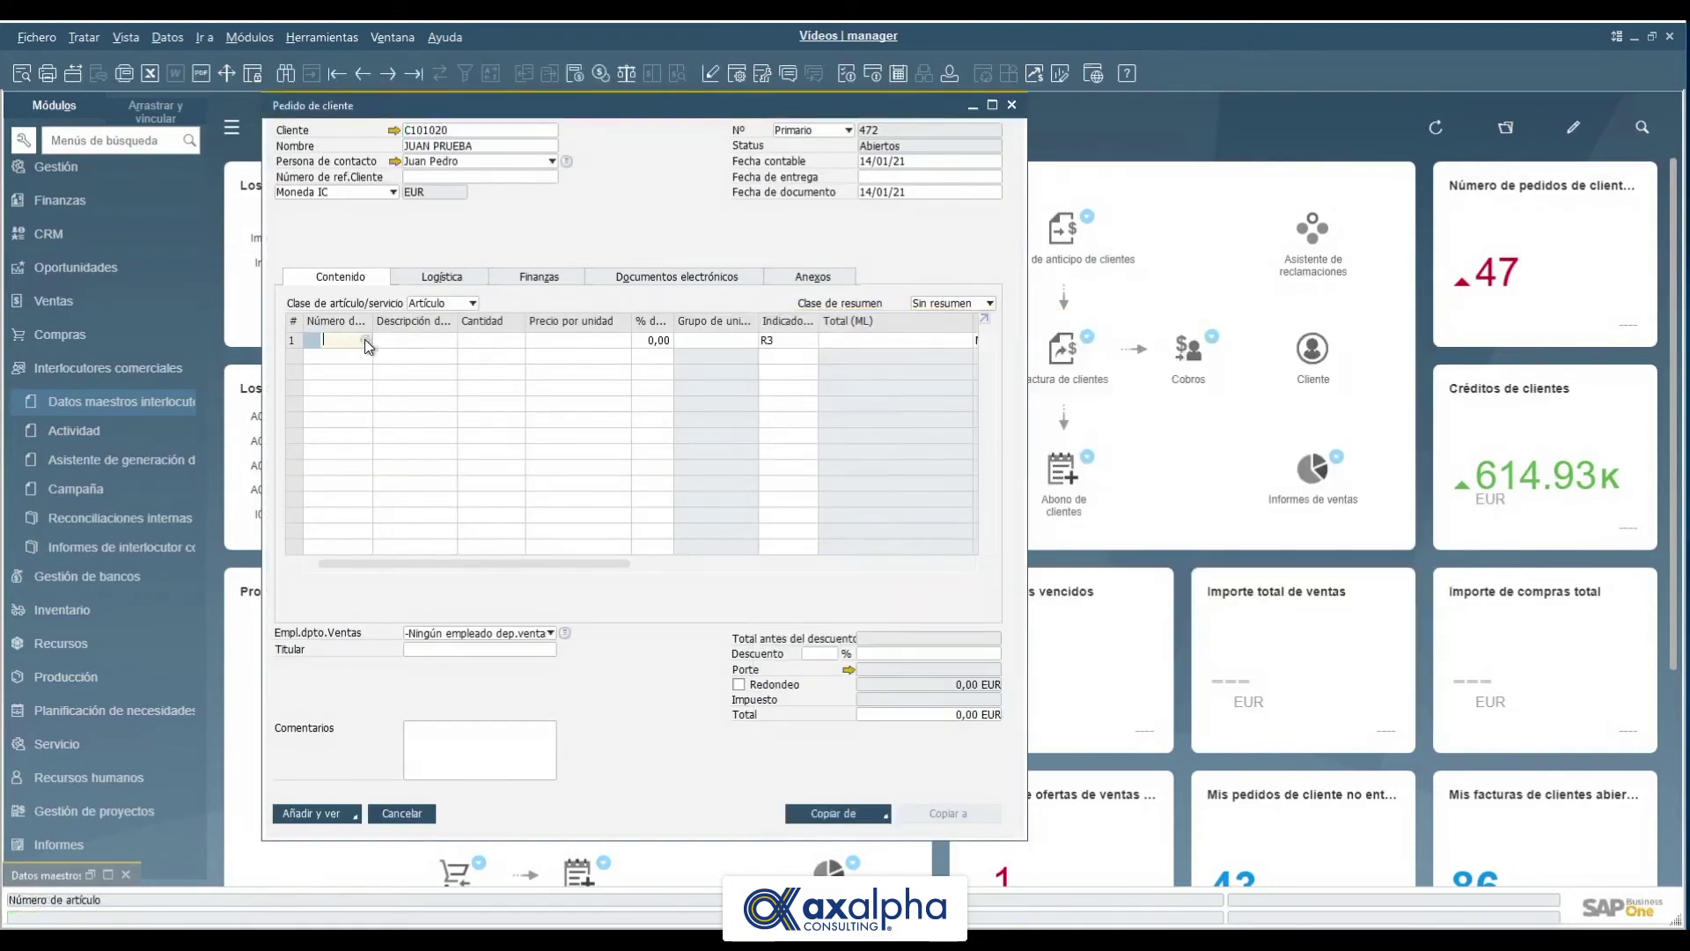
pyautogui.keyDown('ctrl'); pyautogui.click(491, 568); pyautogui.keyUp('ctrl')
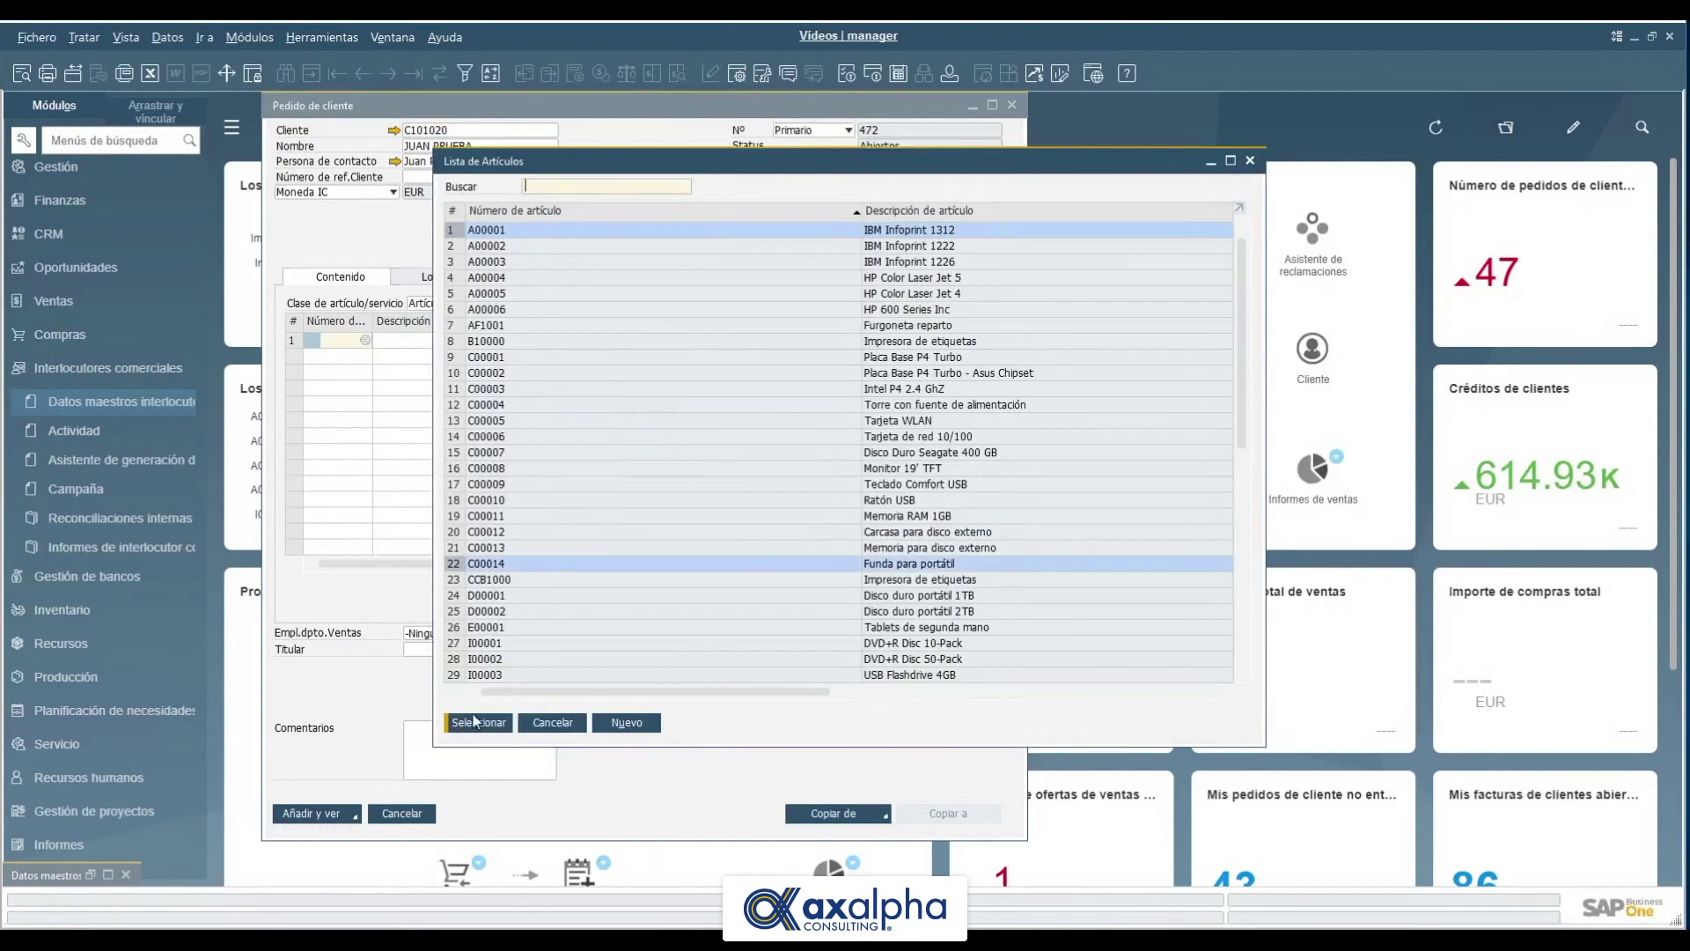
pyautogui.click(479, 722)
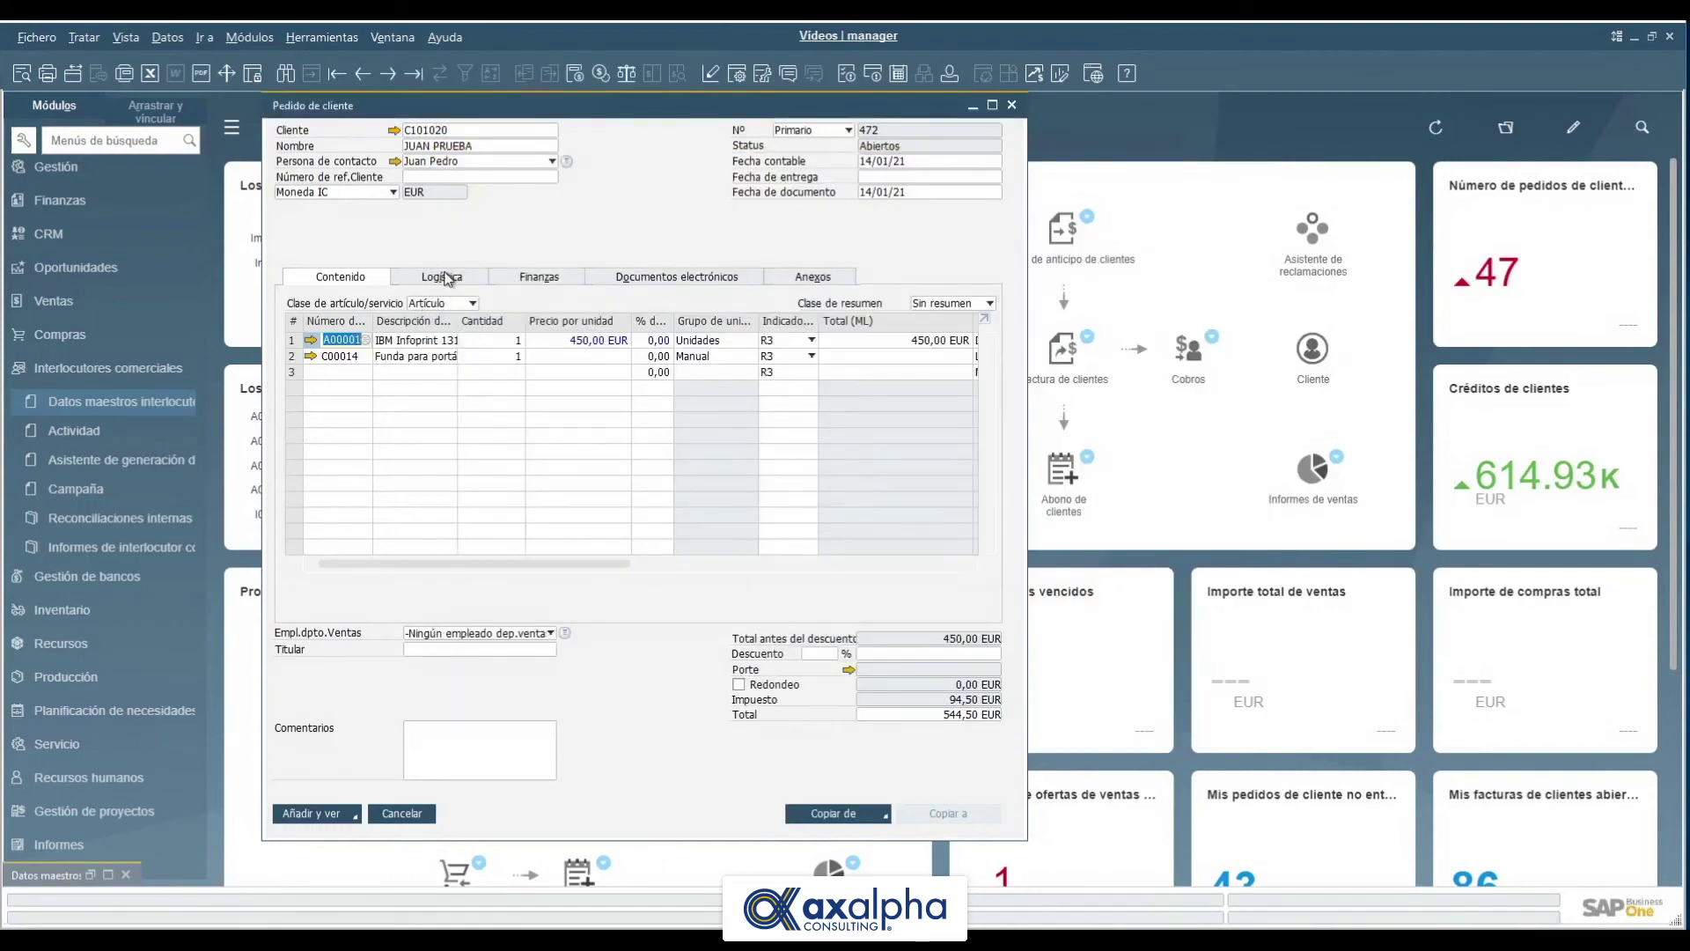
pyautogui.click(448, 278)
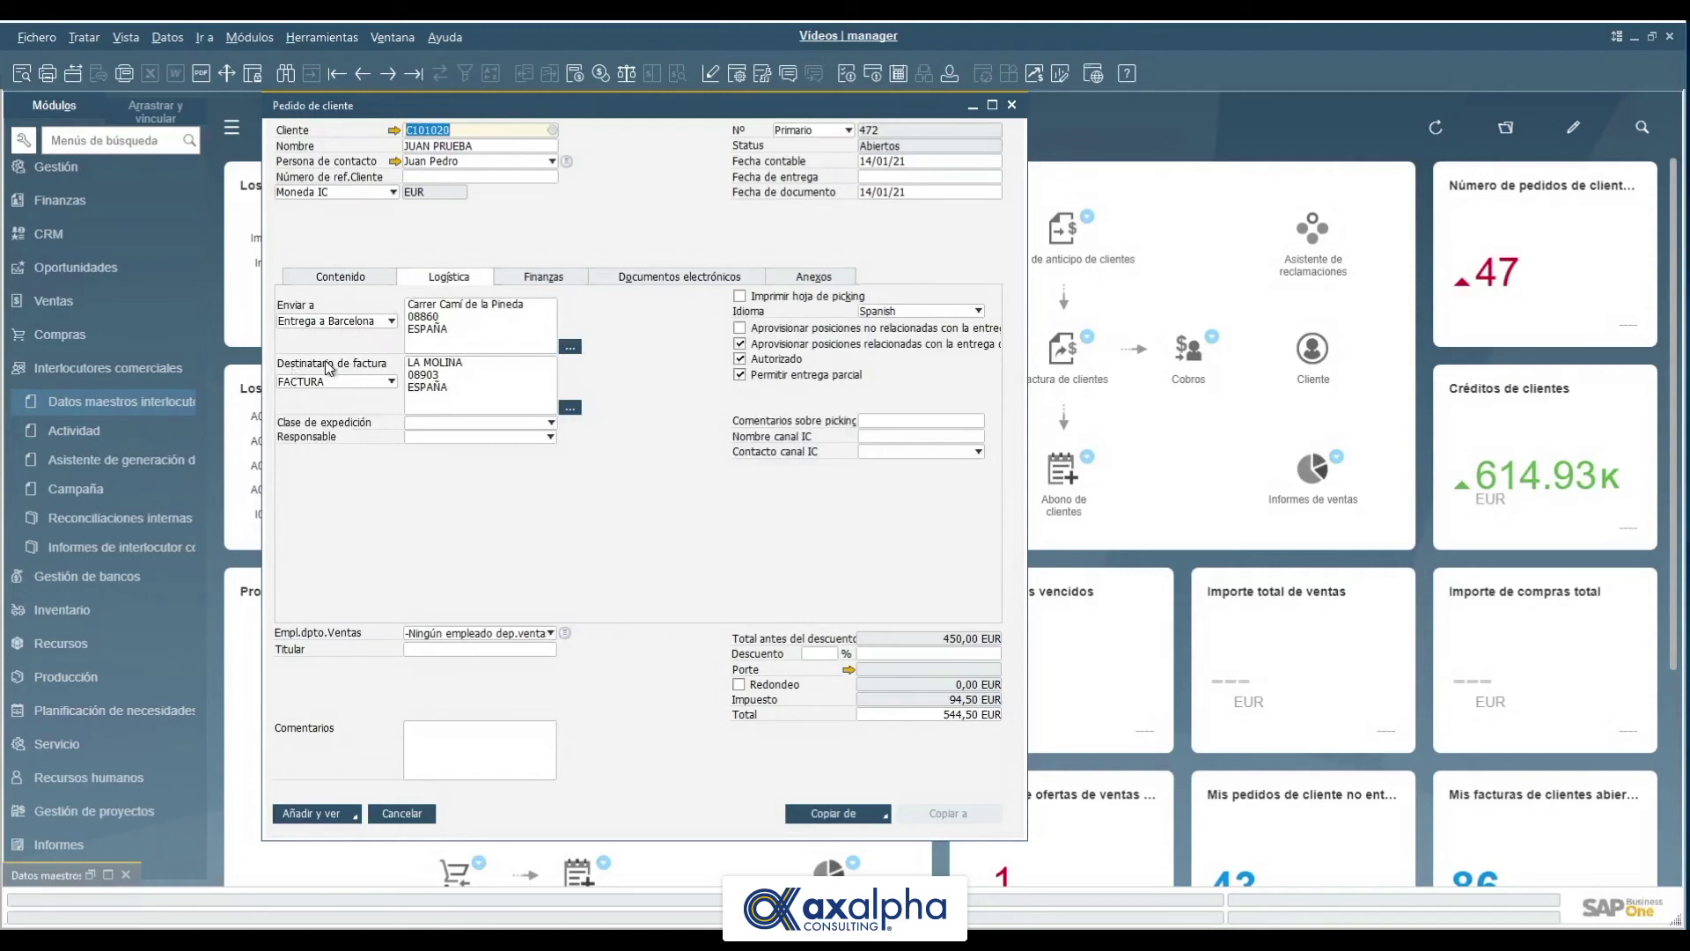
# Set the order's ship-to to ENVIO and bill-to to Factura Barcelona
pyautogui.click(391, 322)
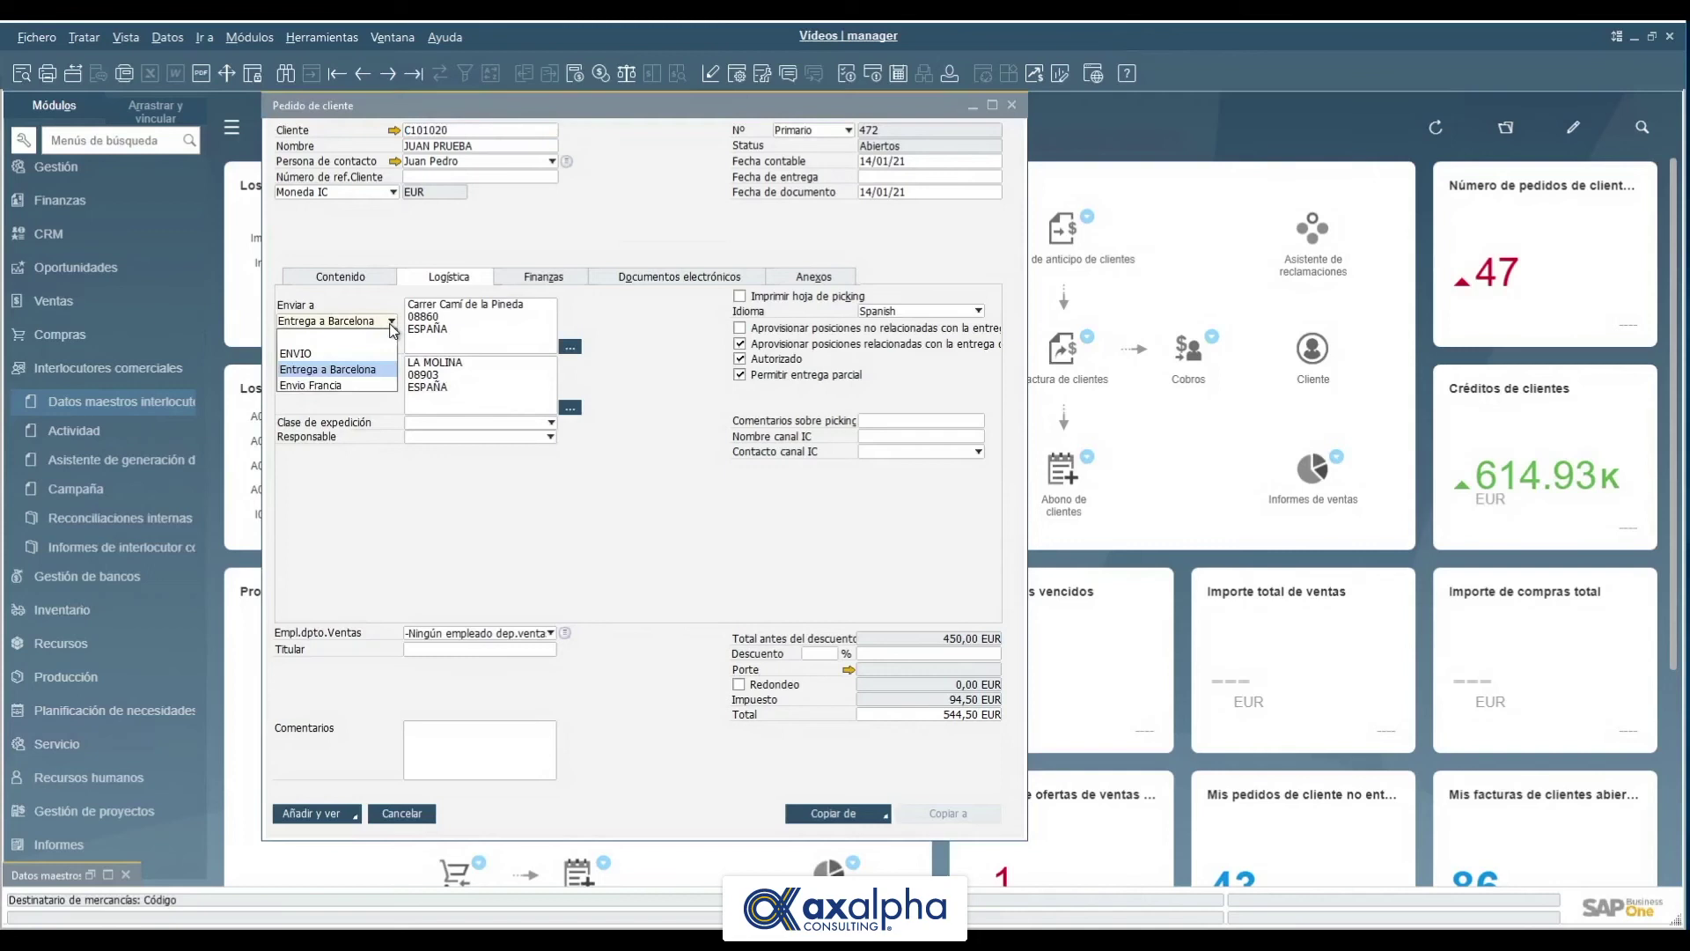
pyautogui.click(314, 353)
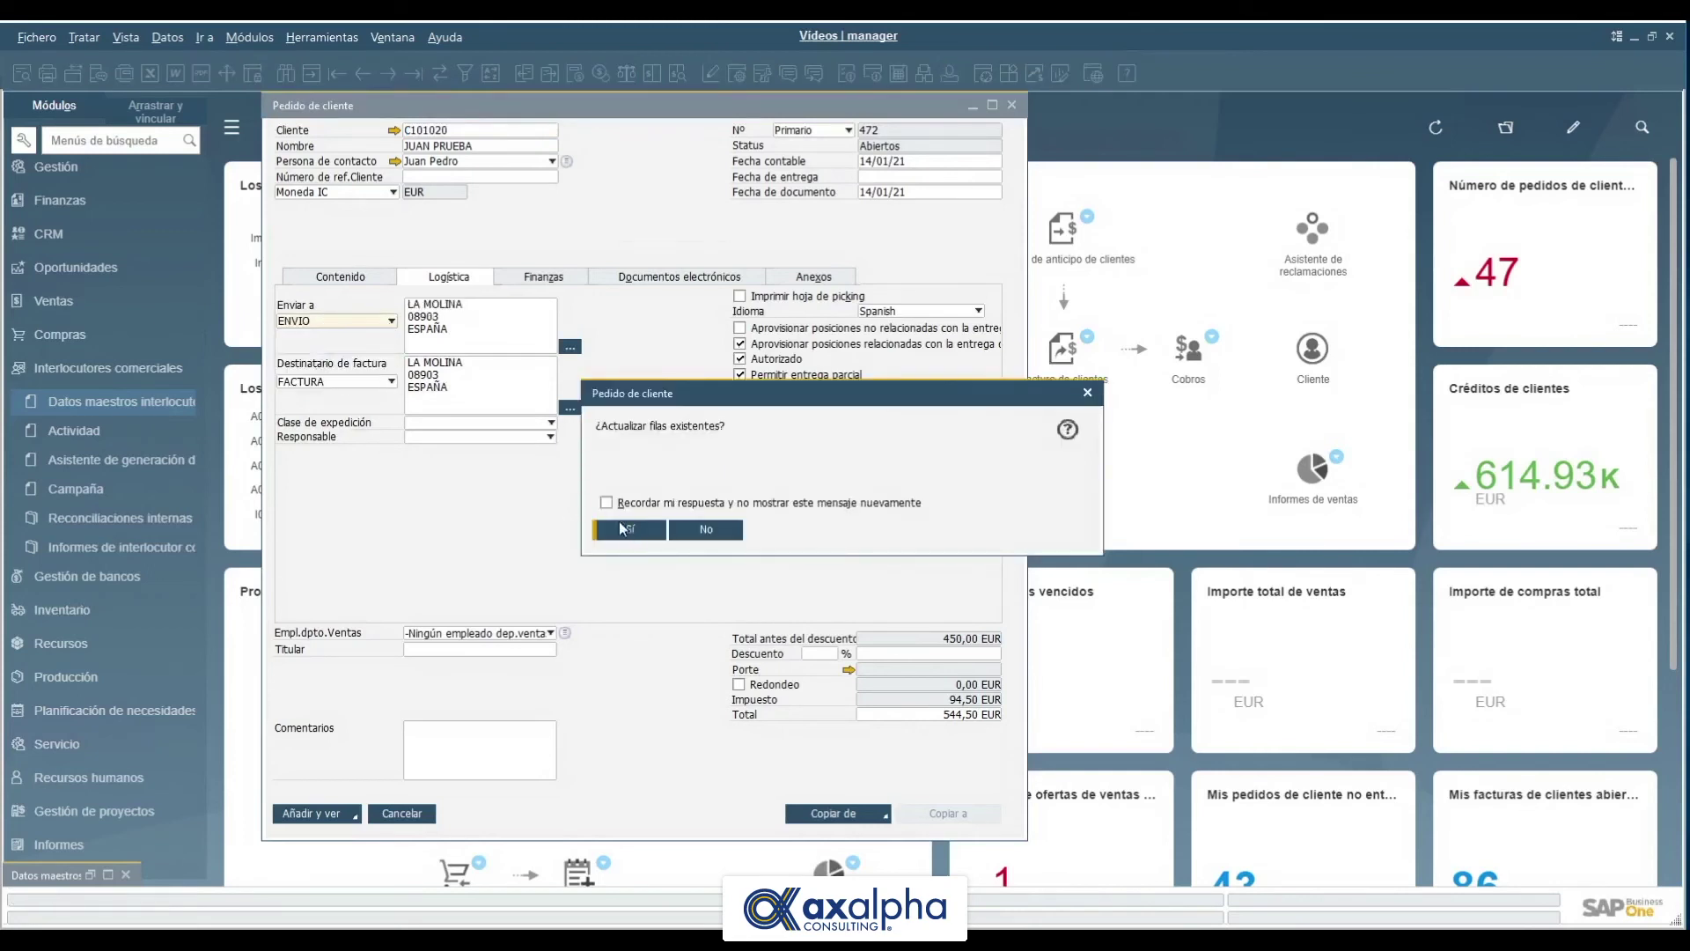
pyautogui.click(622, 528)
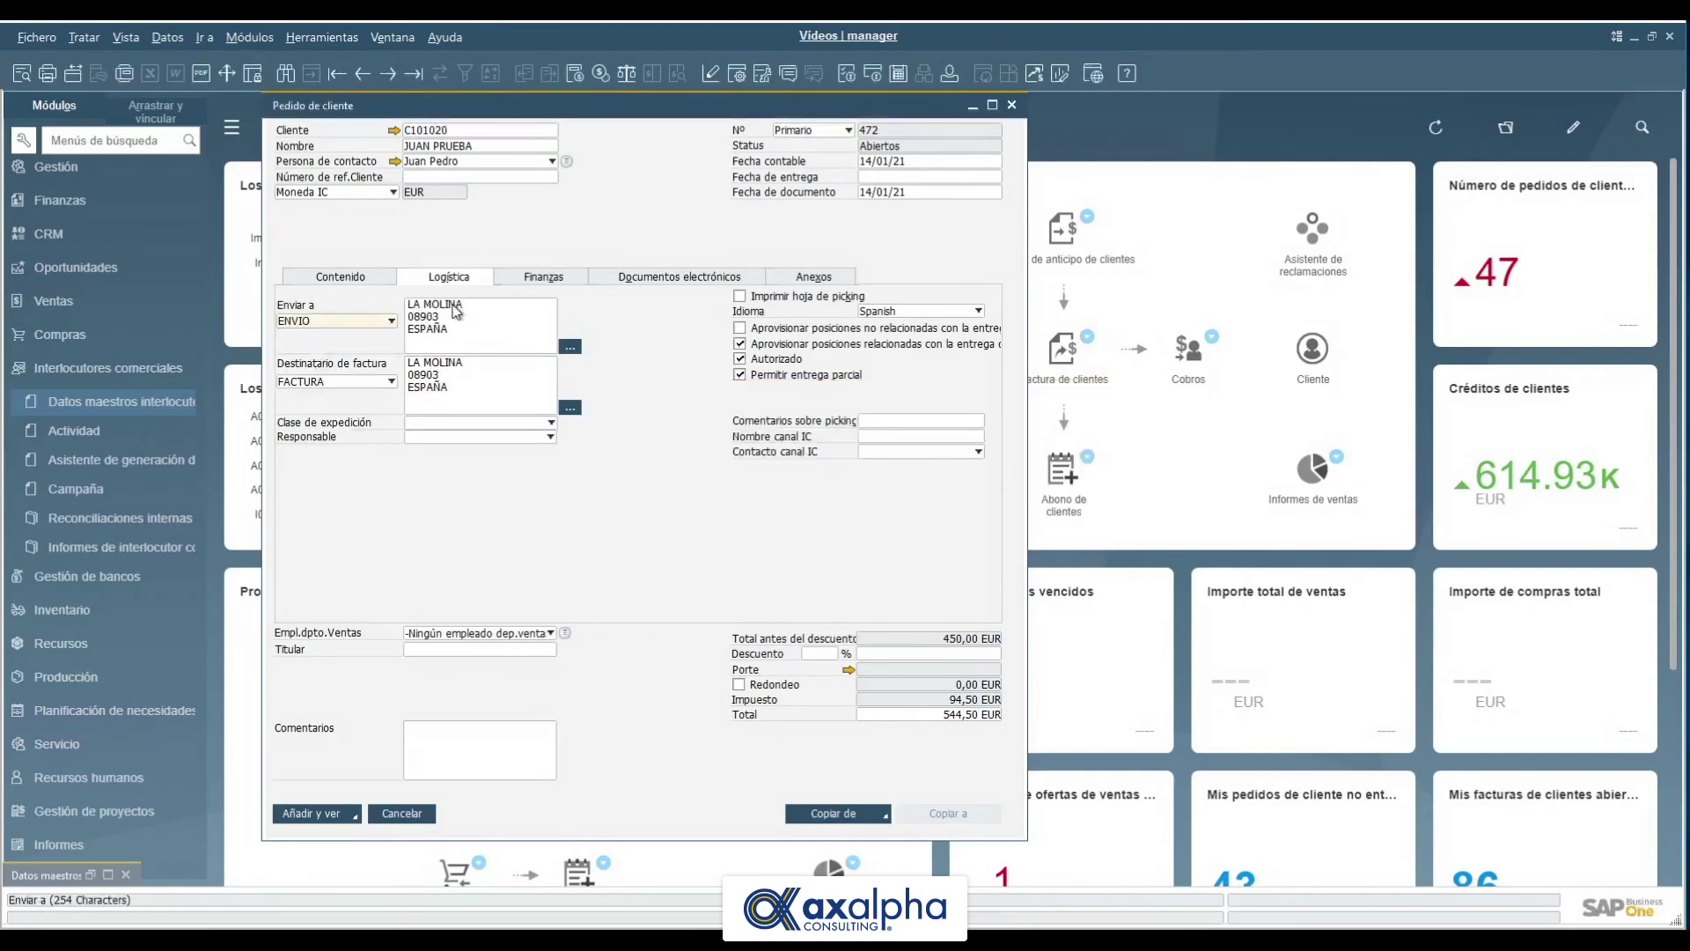
pyautogui.click(373, 382)
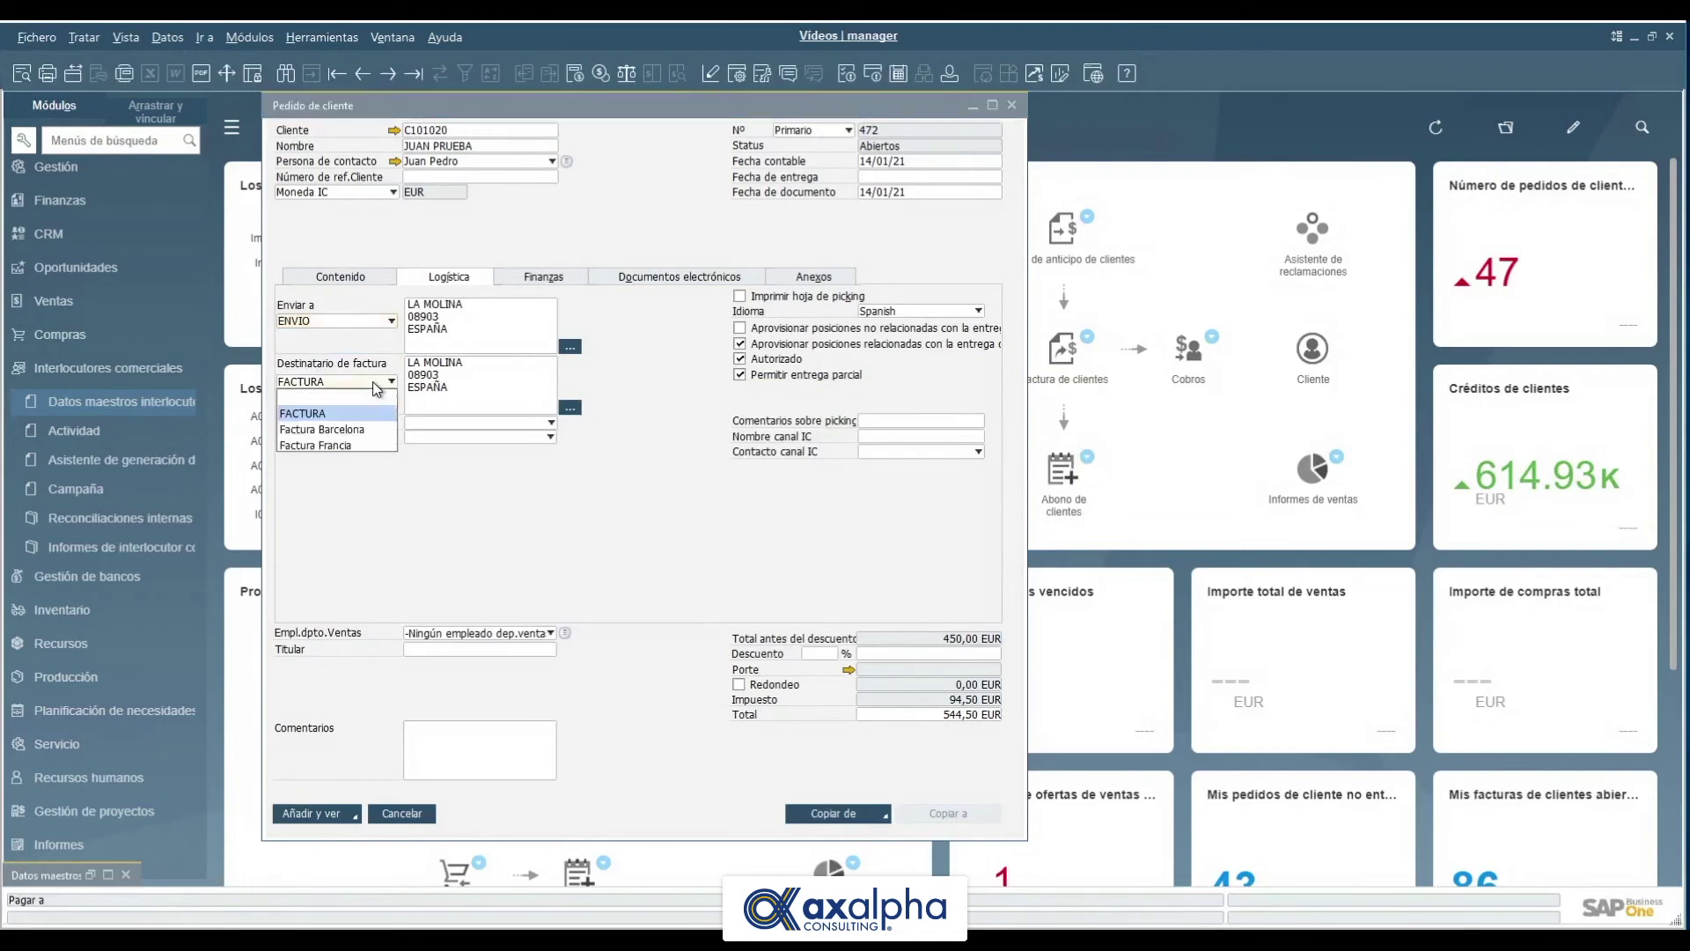
pyautogui.click(361, 430)
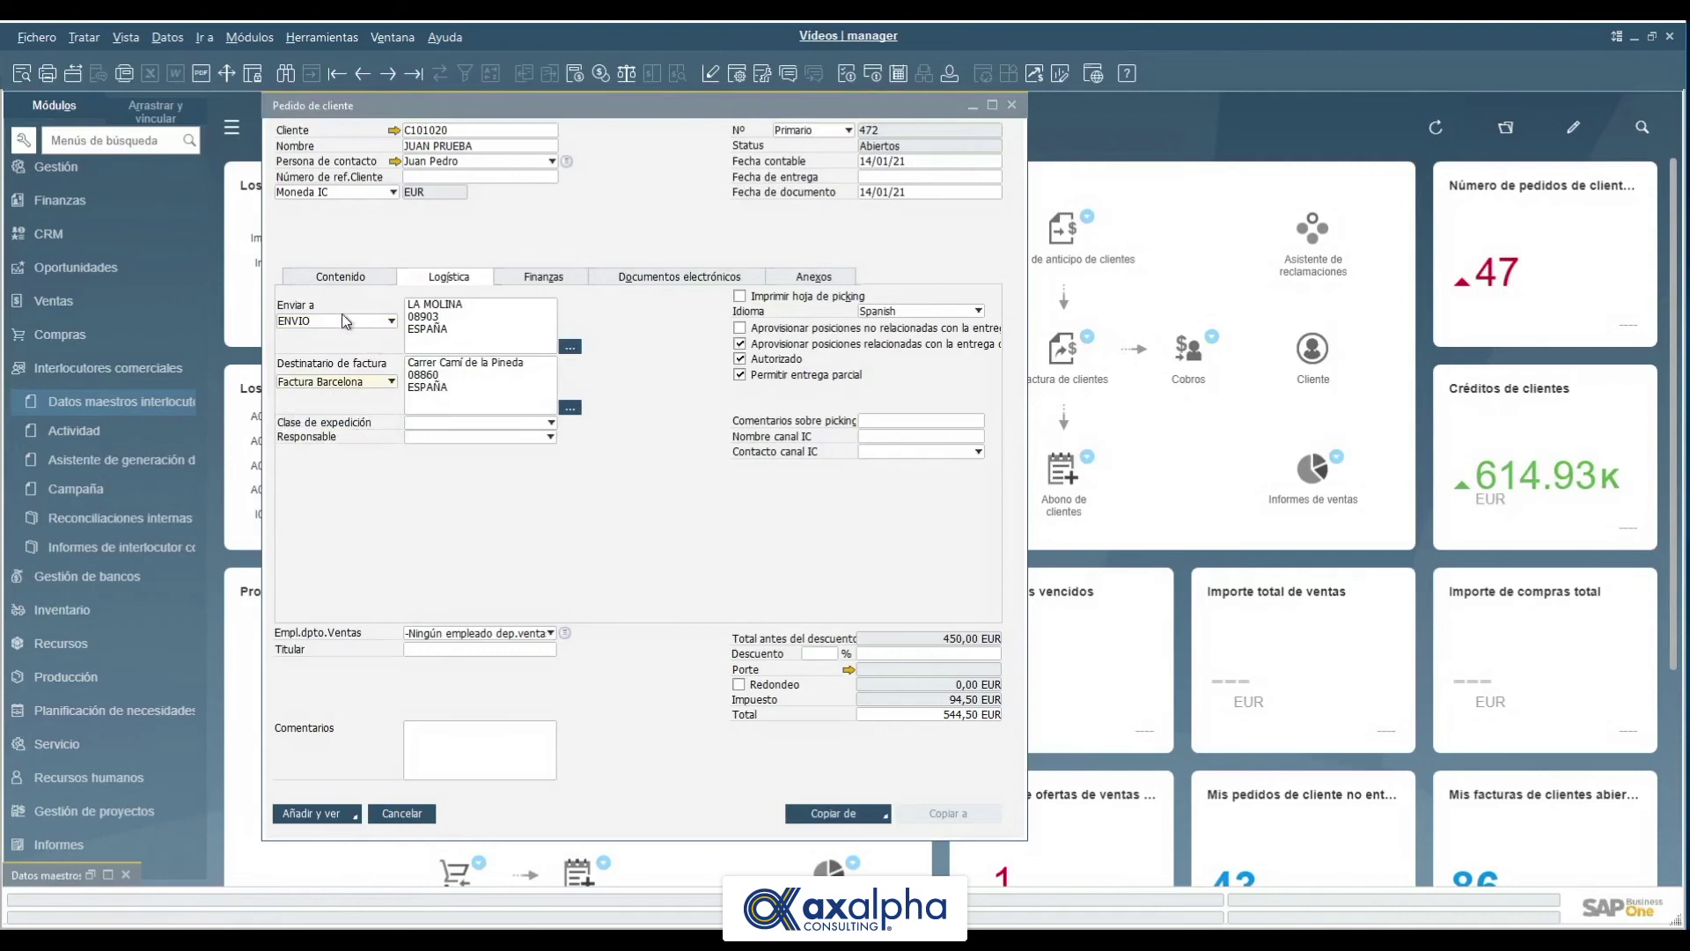
# Set delivery date 17/01/21 for all rows and minimize the sales order
pyautogui.click(885, 176)
pyautogui.write('170121')
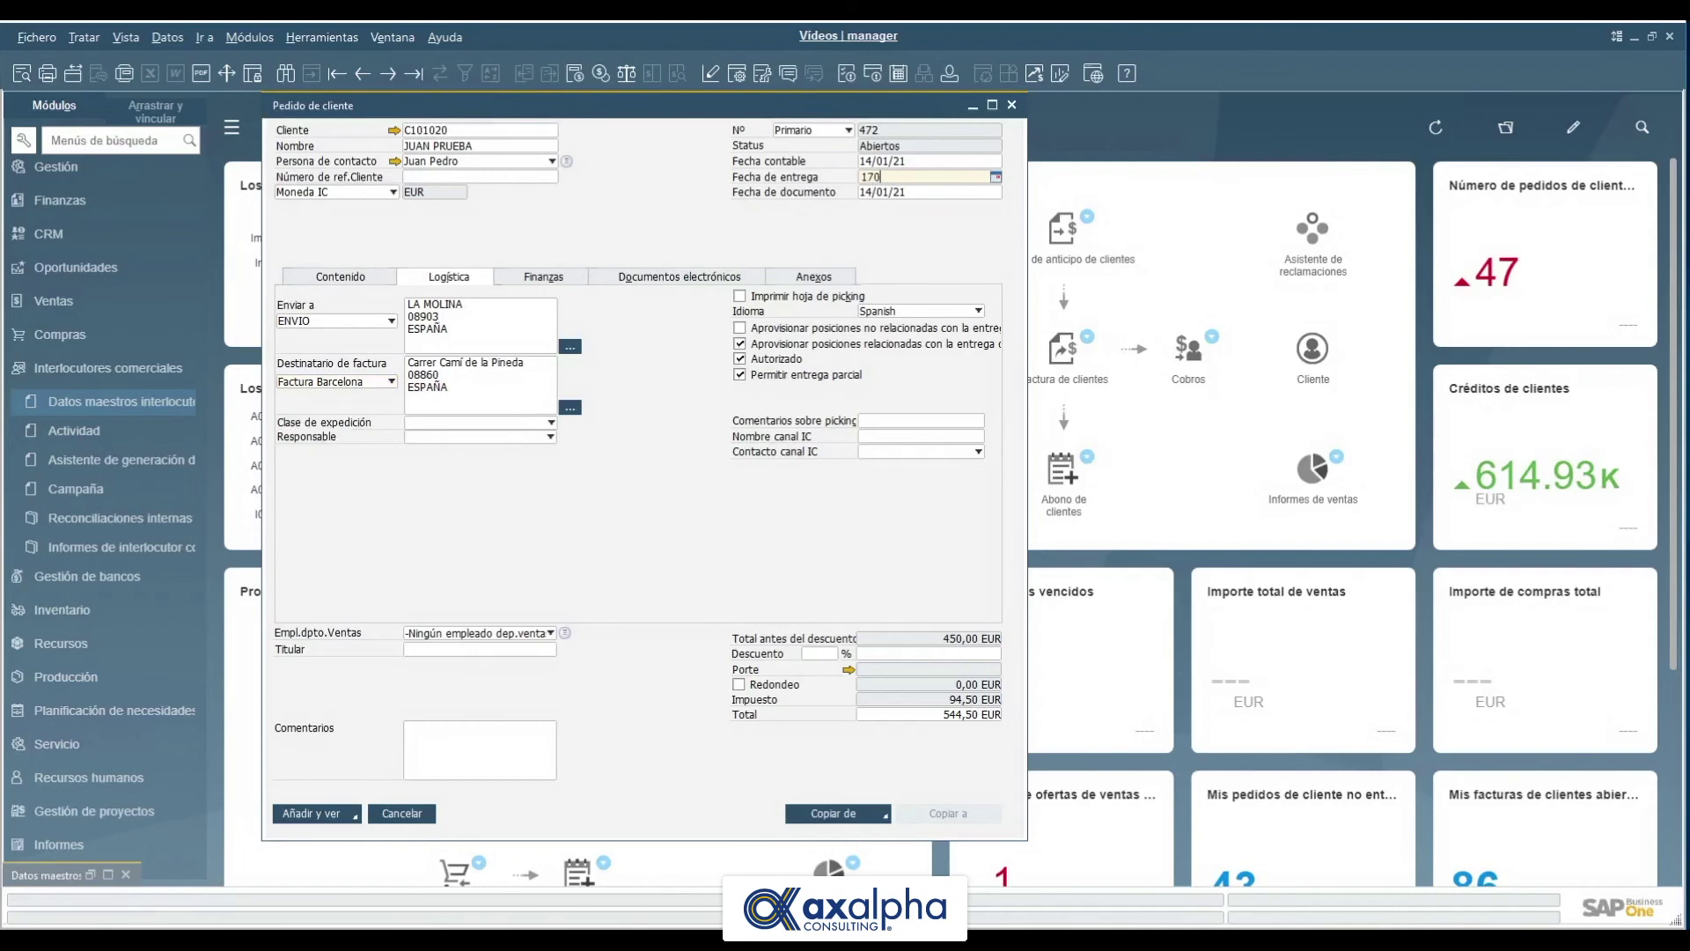
pyautogui.press('Tab')
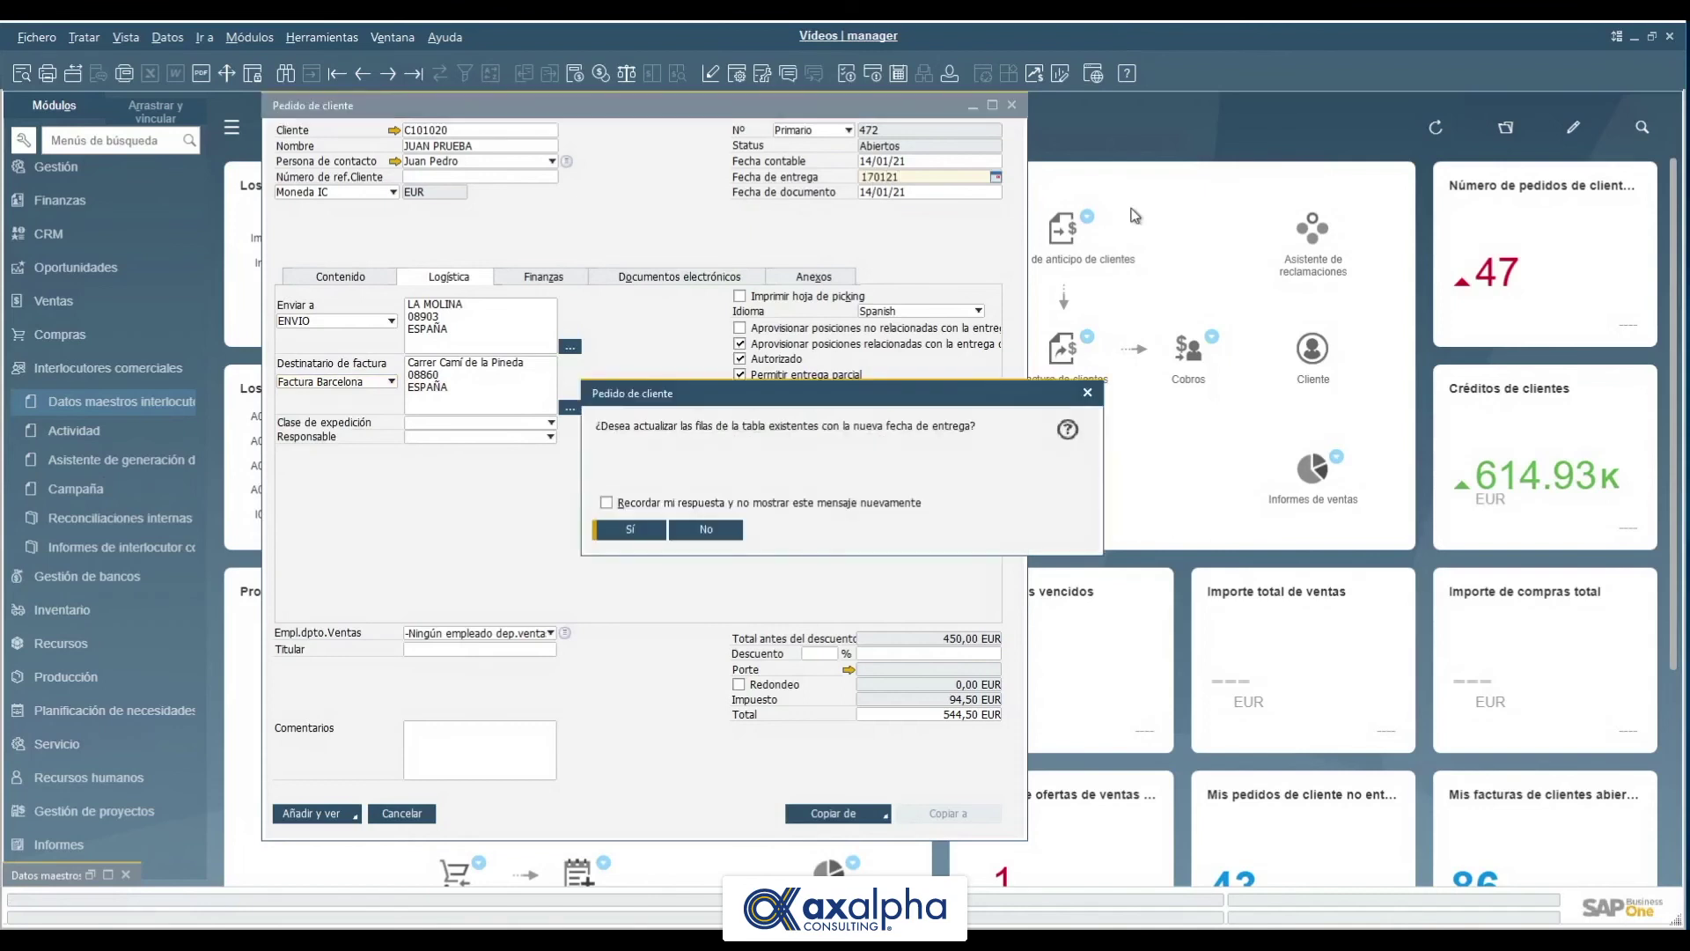
pyautogui.click(641, 522)
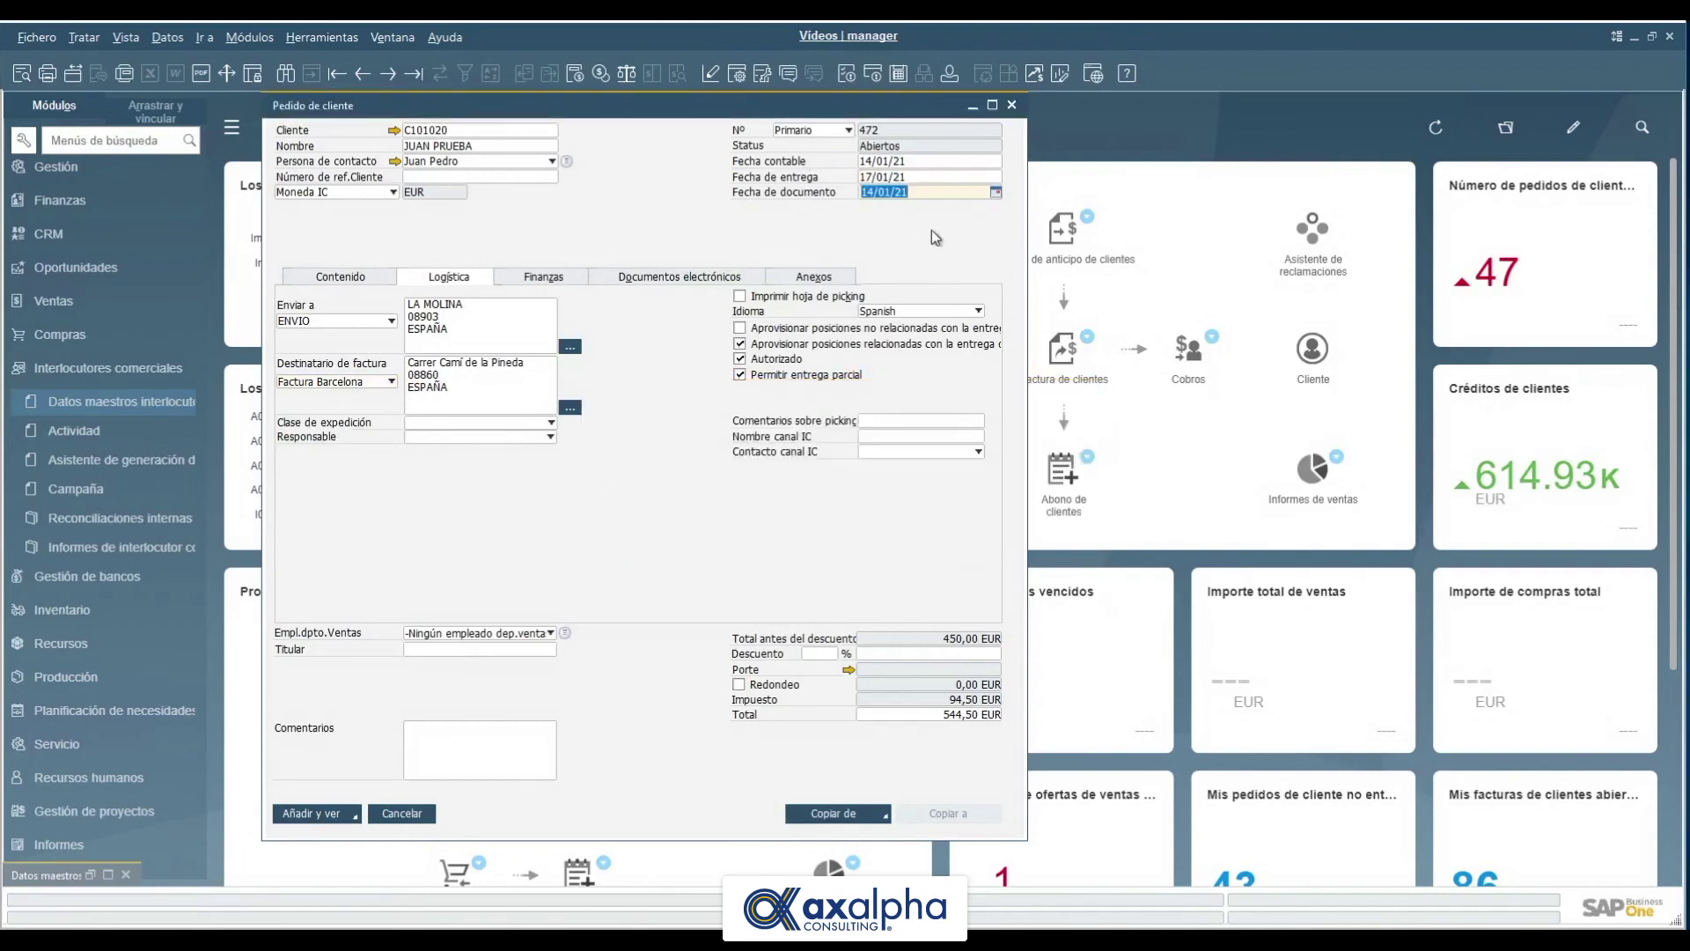
pyautogui.click(973, 105)
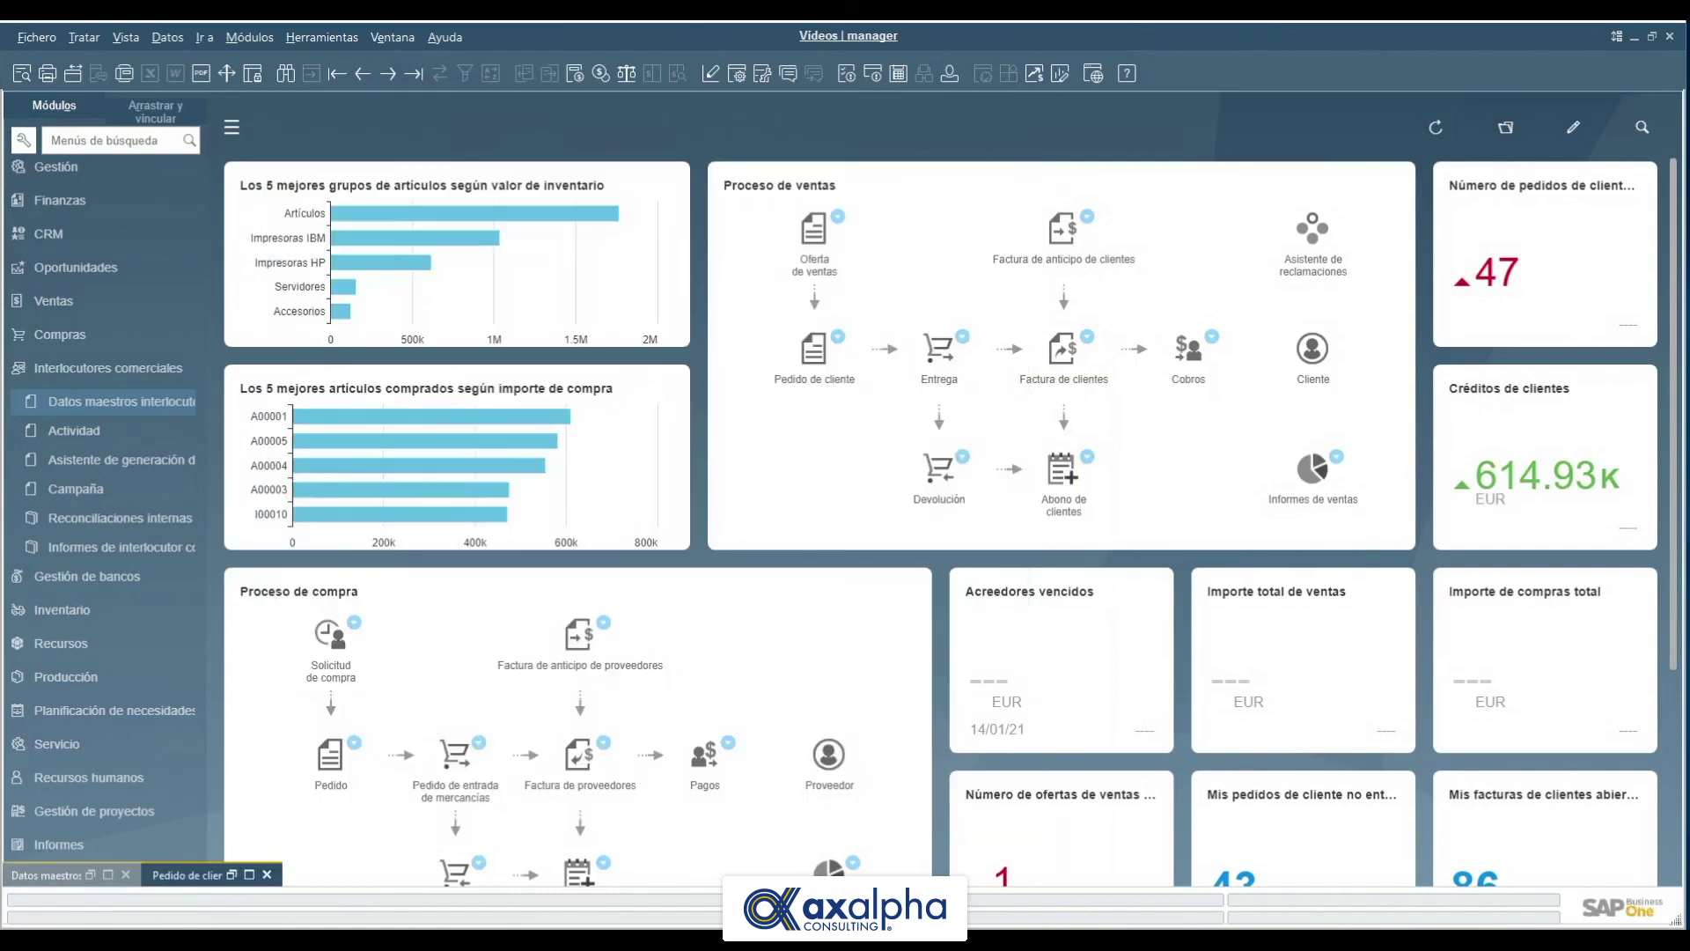
# Restore the customer master data and delete the Factura Francia address
pyautogui.click(90, 875)
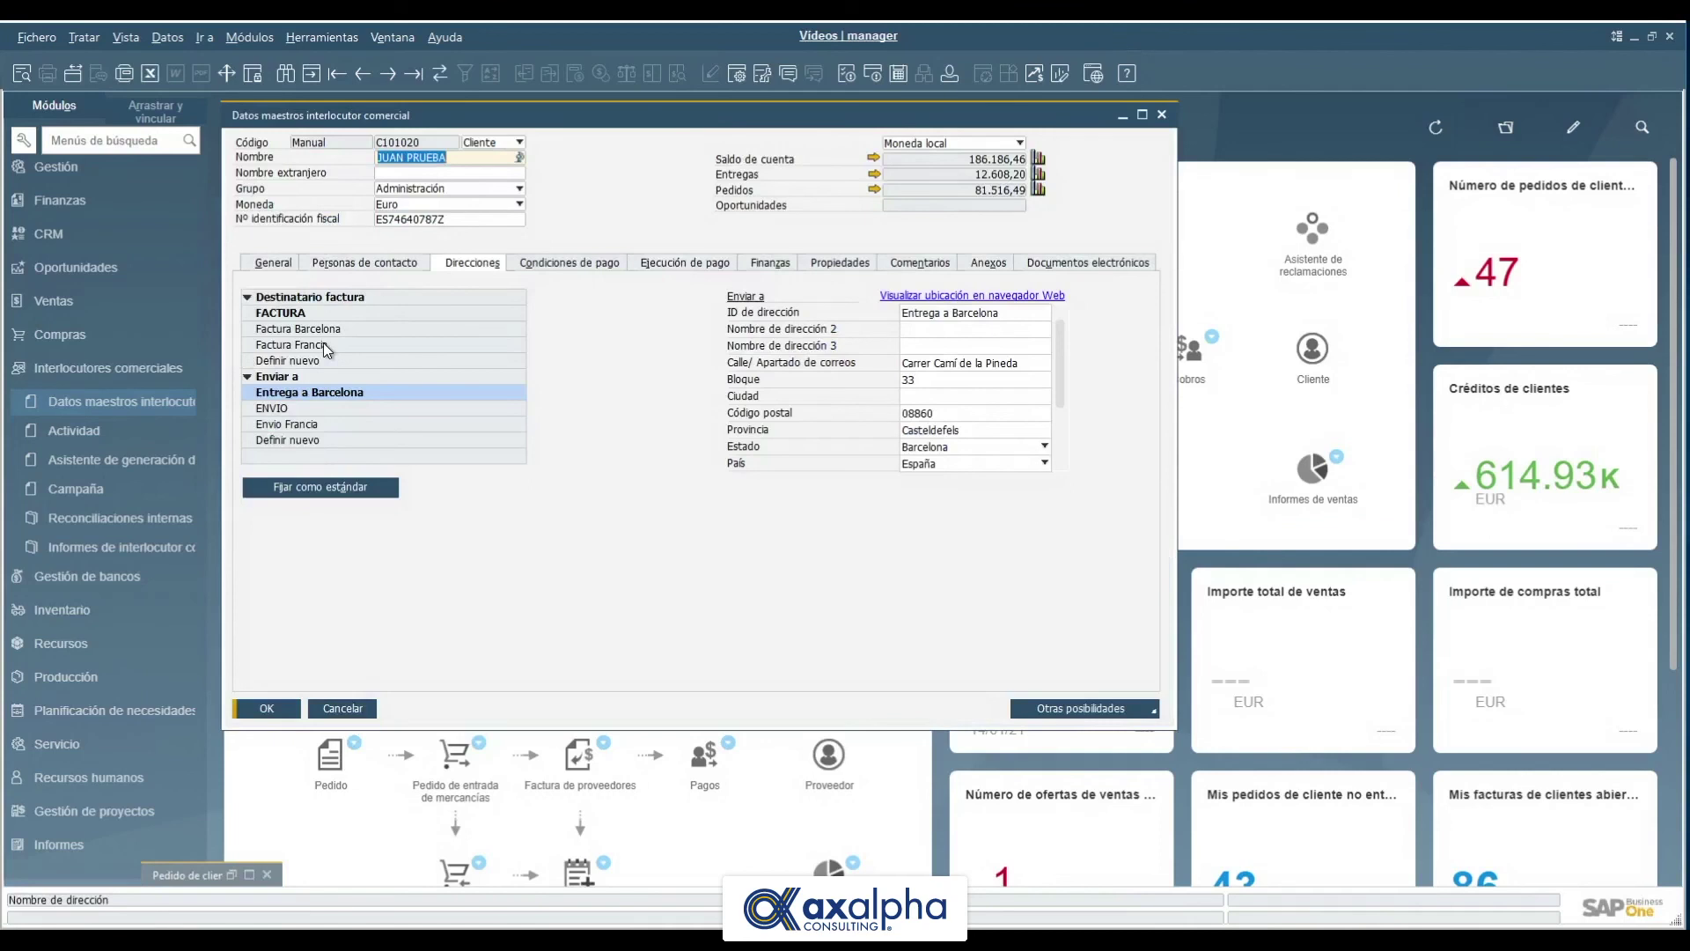
pyautogui.click(324, 344)
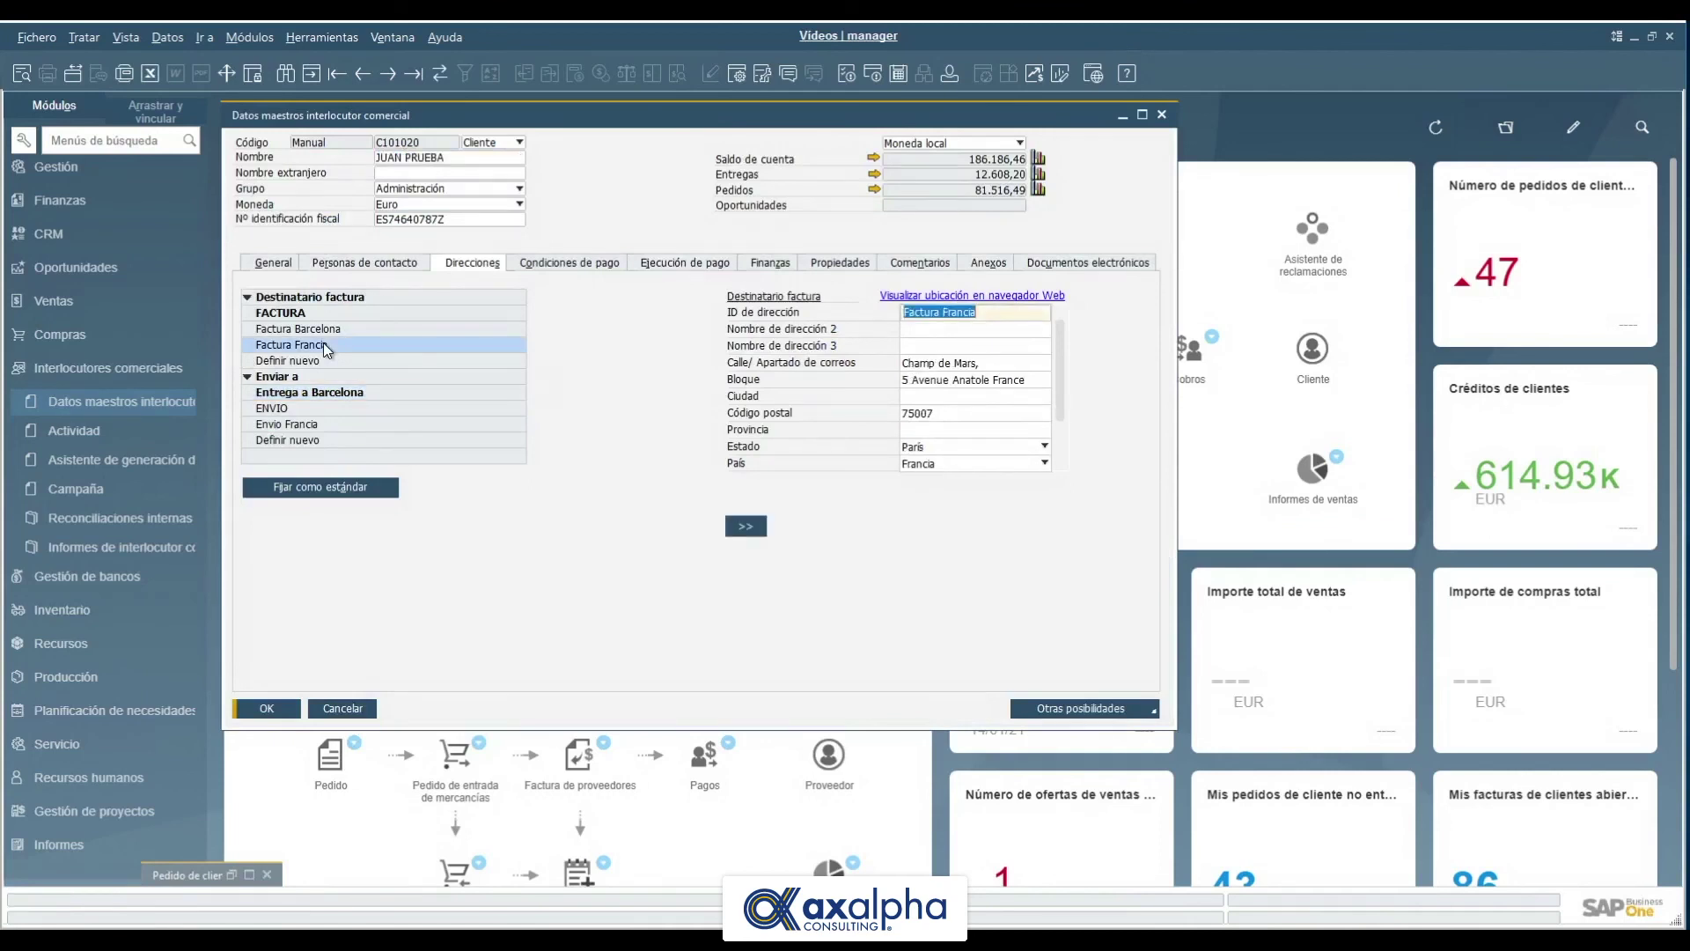
pyautogui.rightClick(324, 346)
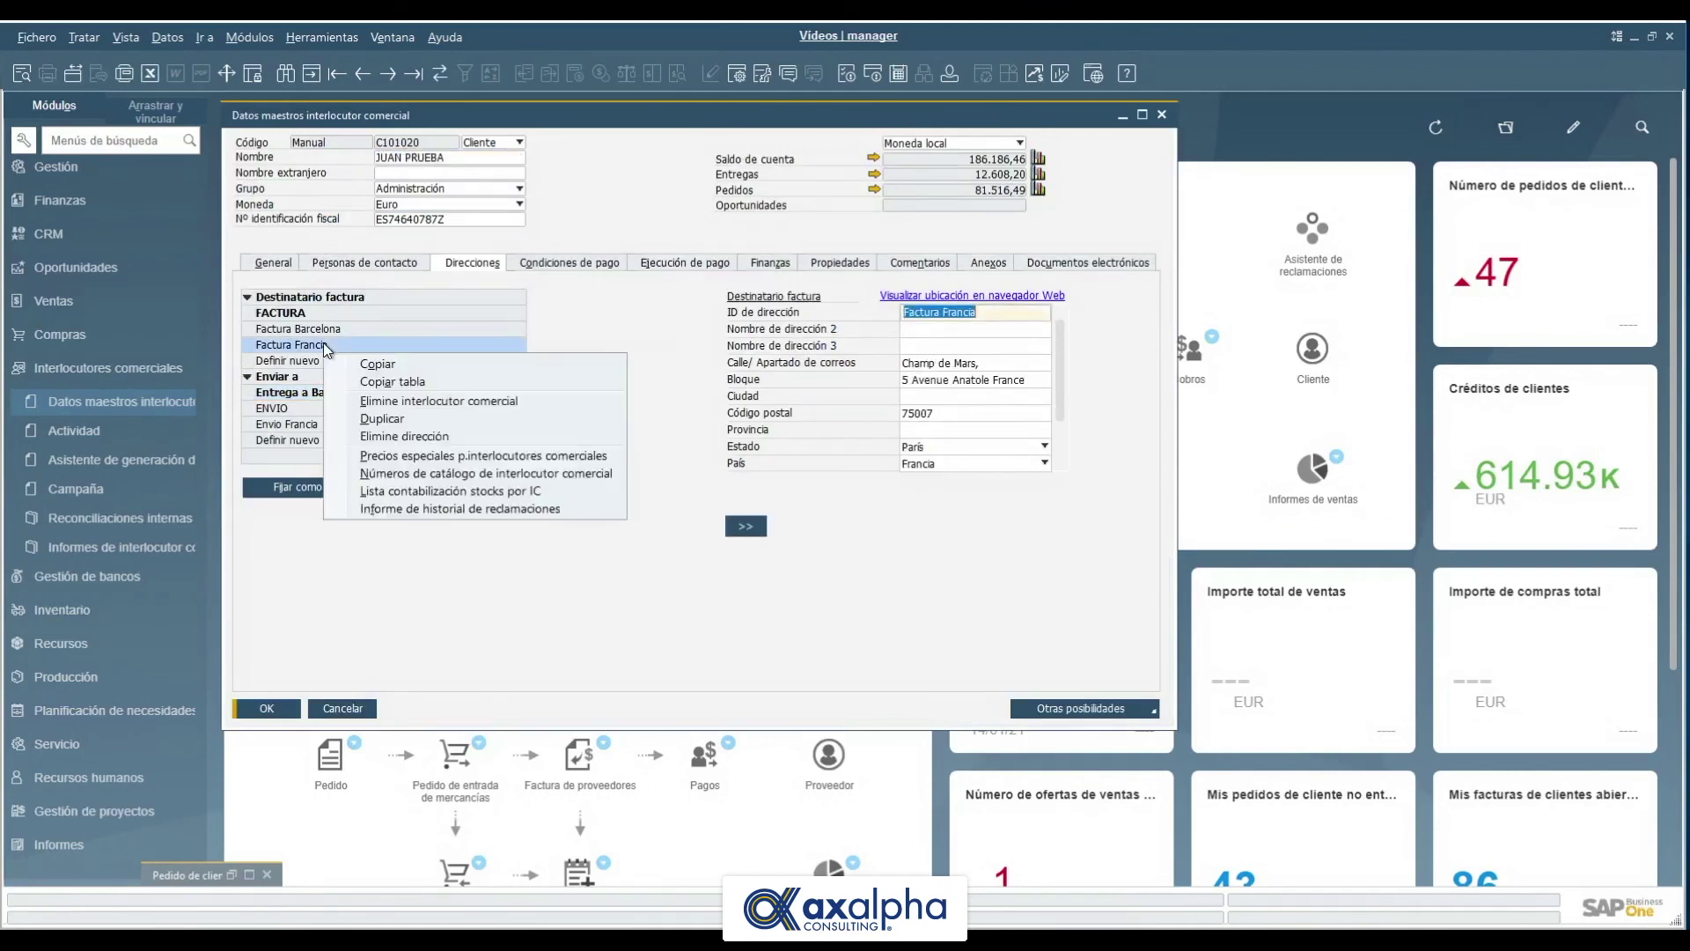
pyautogui.click(388, 438)
pyautogui.click(630, 505)
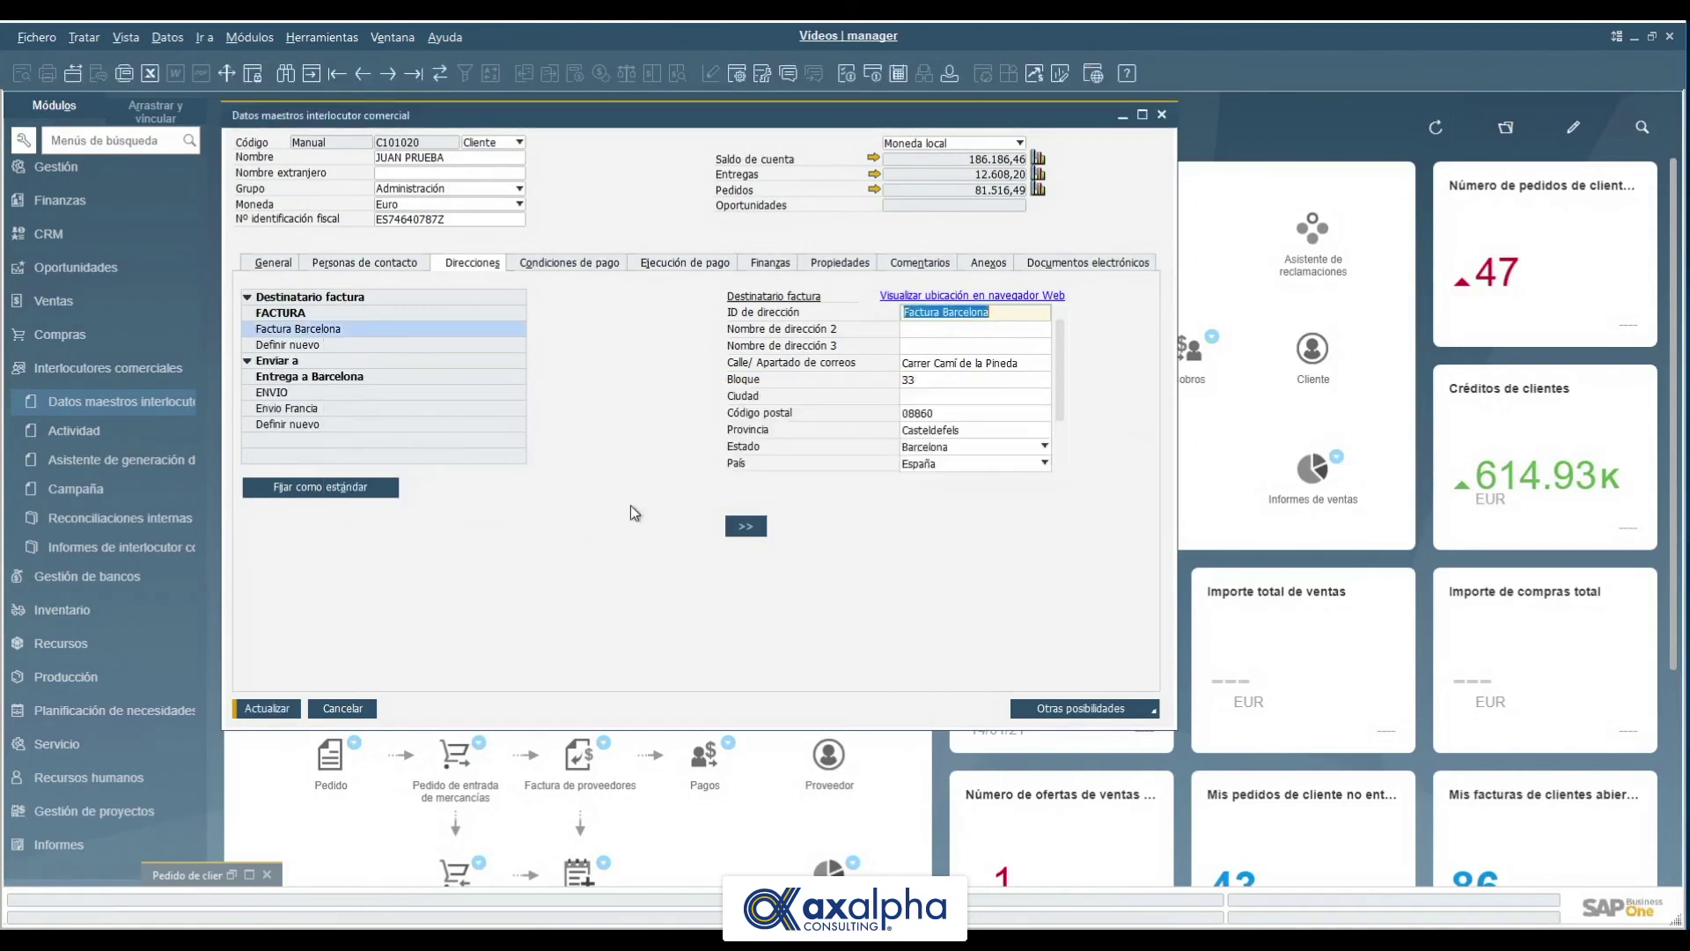
# Delete the Envio Francia address and save the customer record
pyautogui.click(303, 407)
pyautogui.rightClick(302, 406)
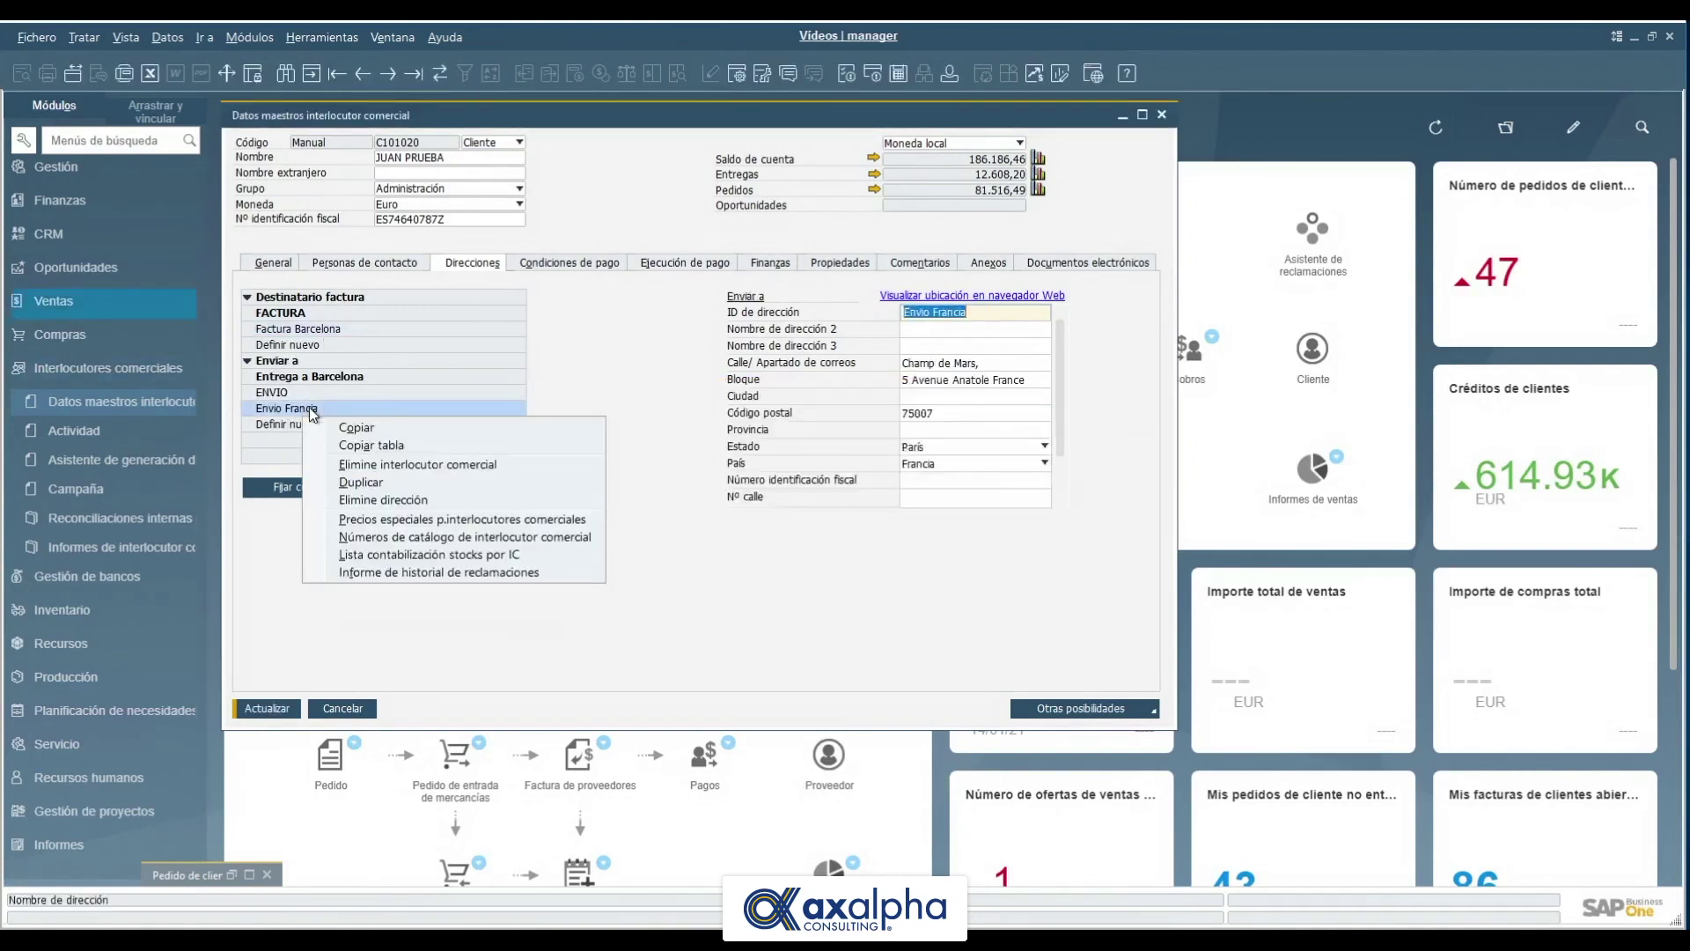
pyautogui.click(357, 498)
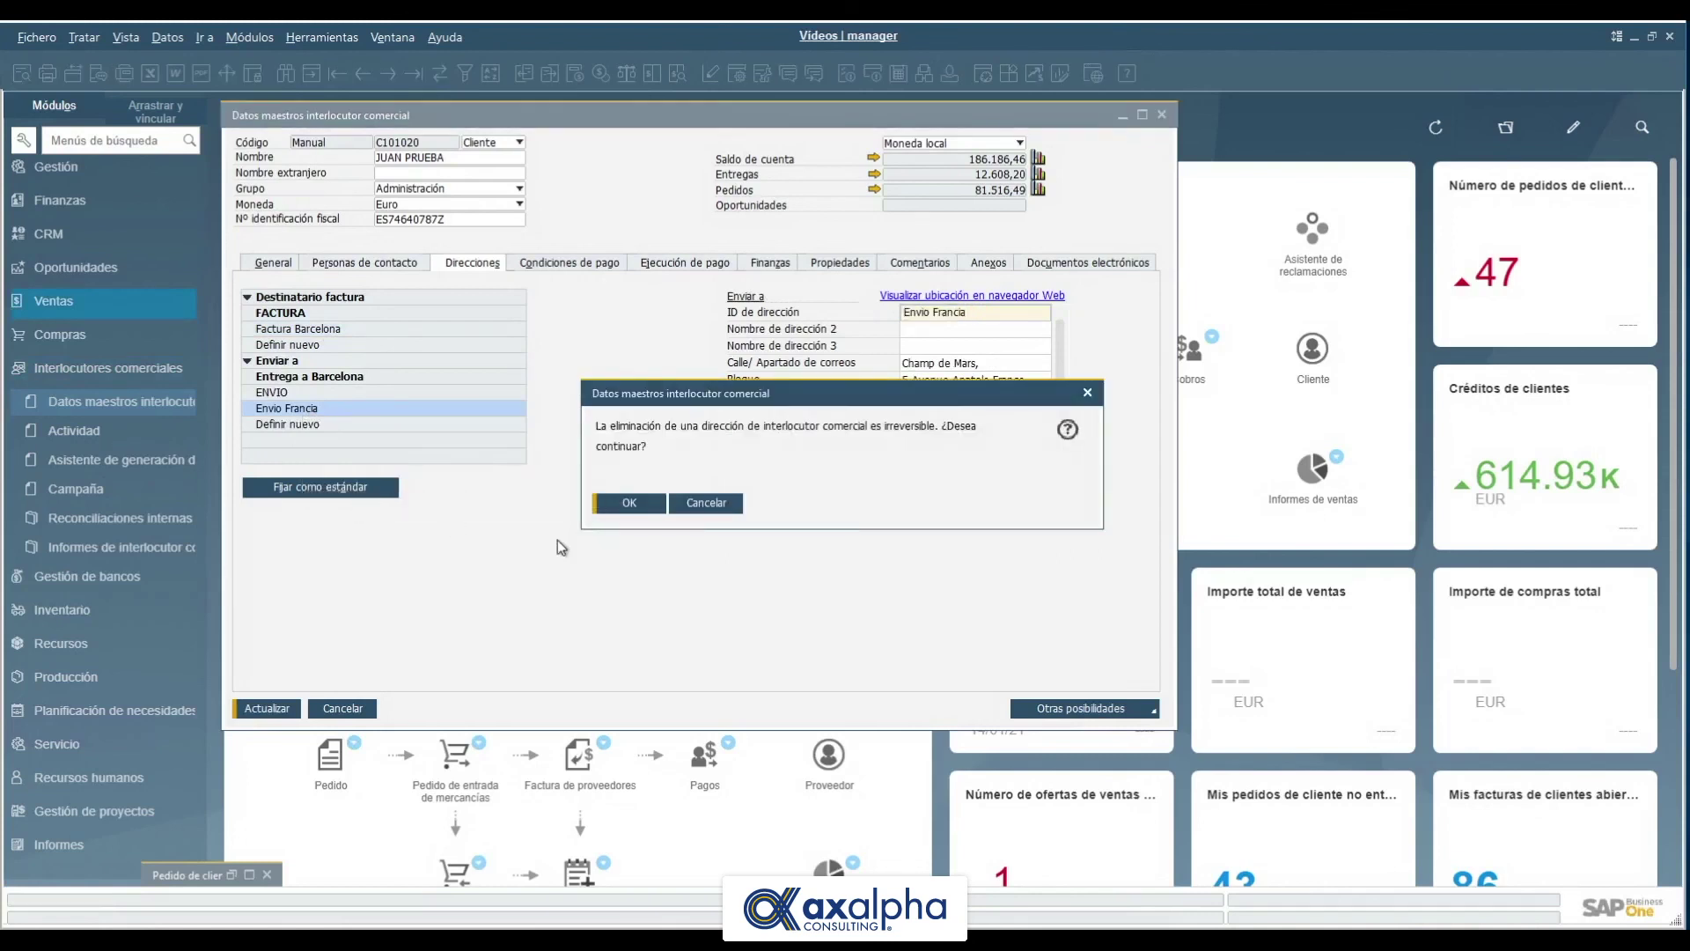
pyautogui.click(631, 504)
pyautogui.click(272, 704)
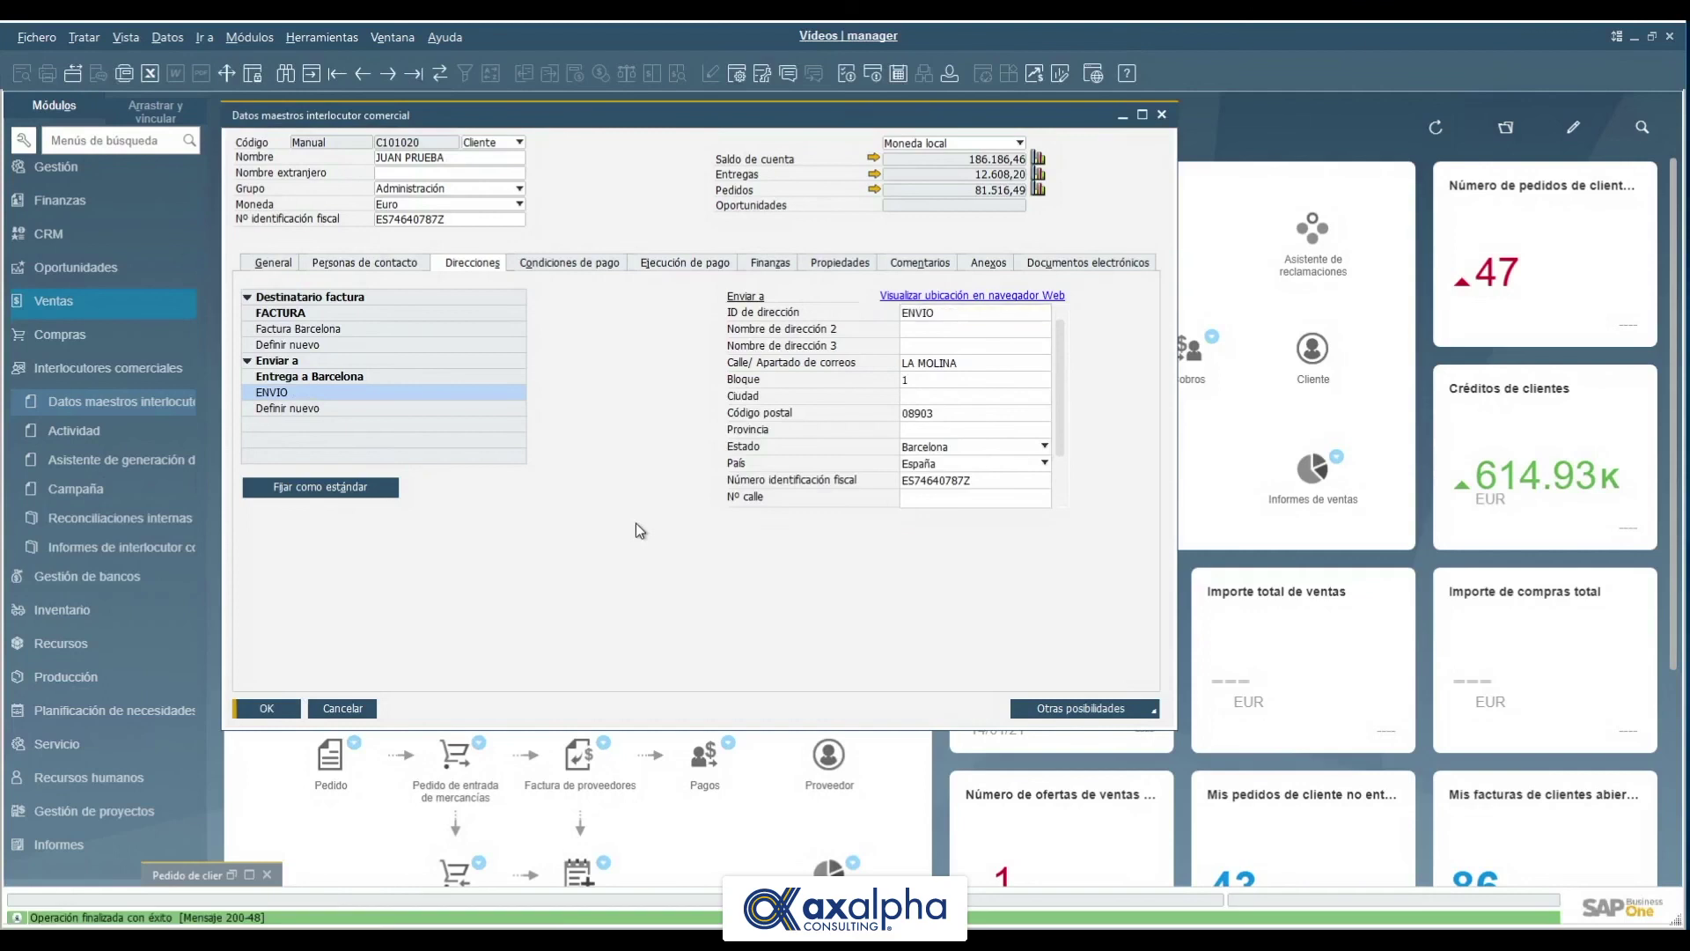